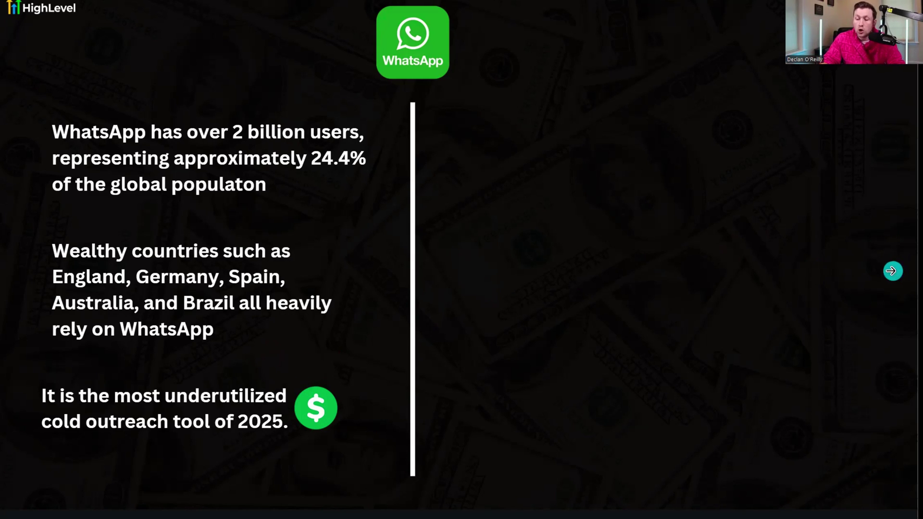
# Advance the WhatsApp slide to reveal the email, SMS and WhatsApp comparison icons.
pyautogui.click(889, 270)
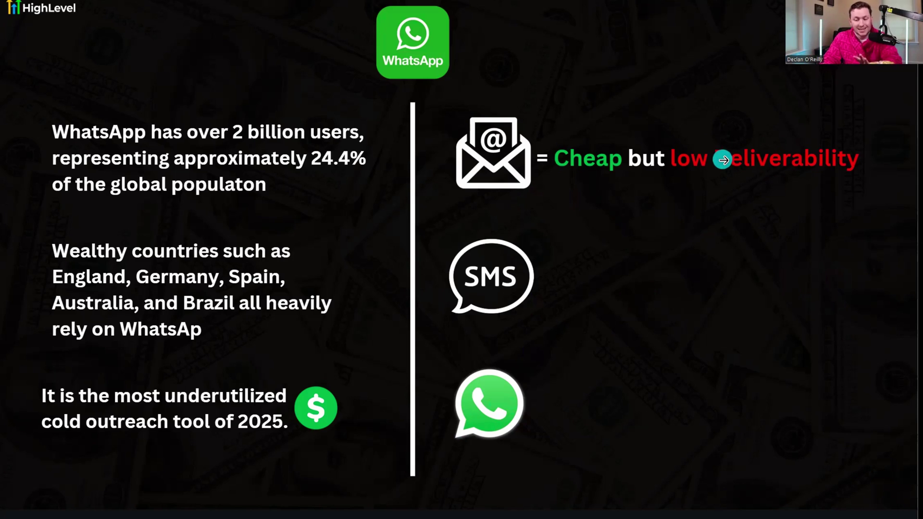
# Reveal the SMS line rating it expensive but deliverable.
pyautogui.press('Right')
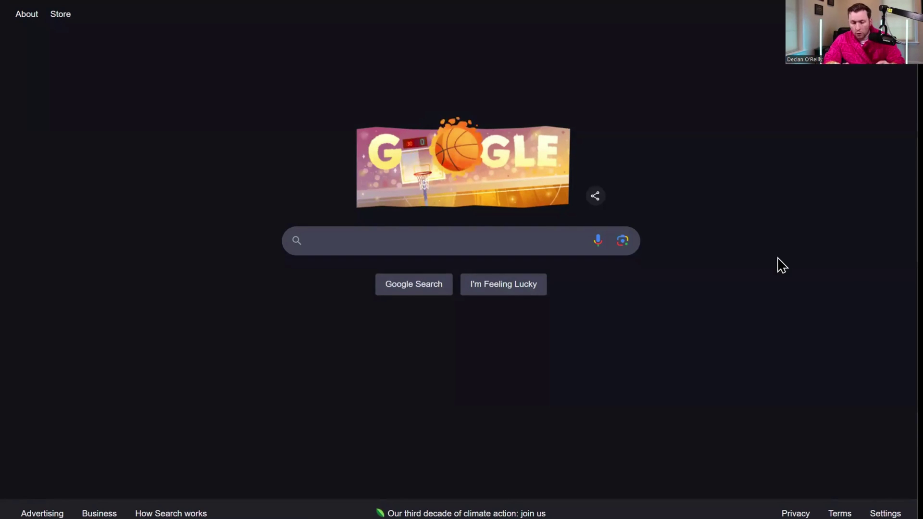
# Run a Google search for Plumber "whatsapp" London and return to the top of the results.
pyautogui.click(543, 241)
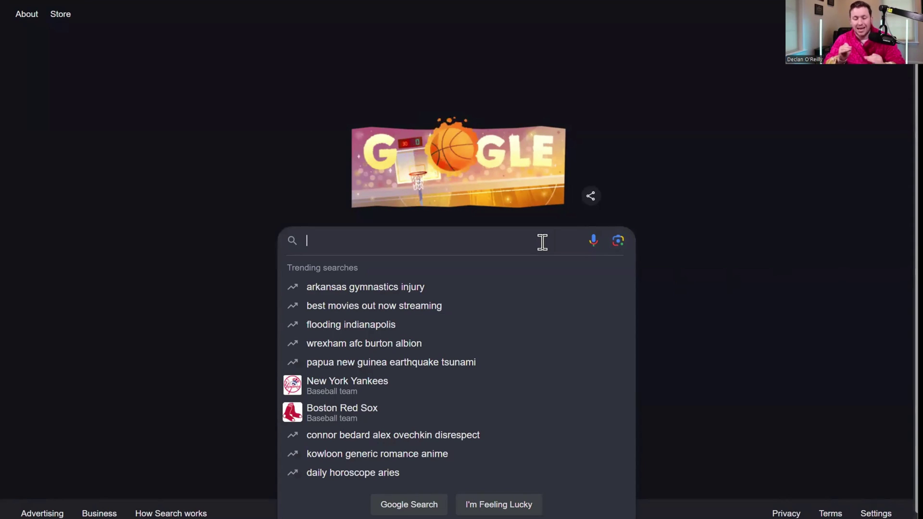
pyautogui.write('Pl')
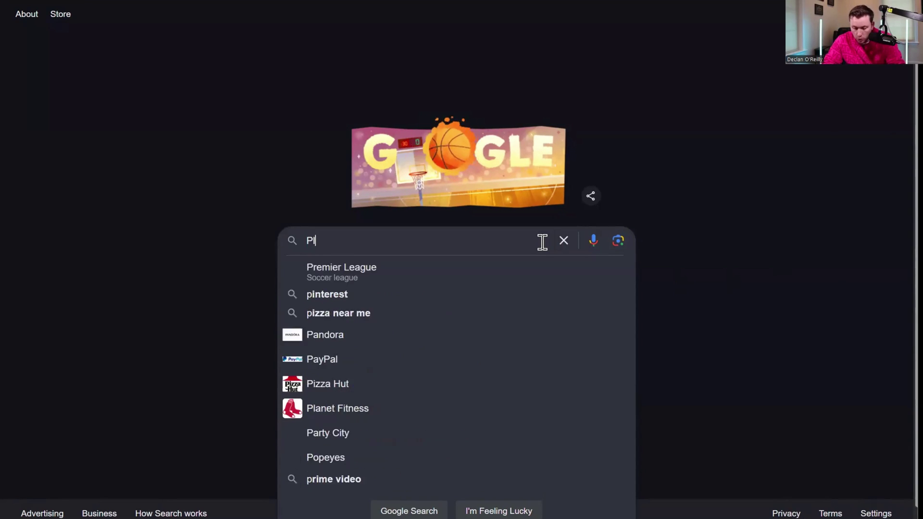
pyautogui.write('umber "')
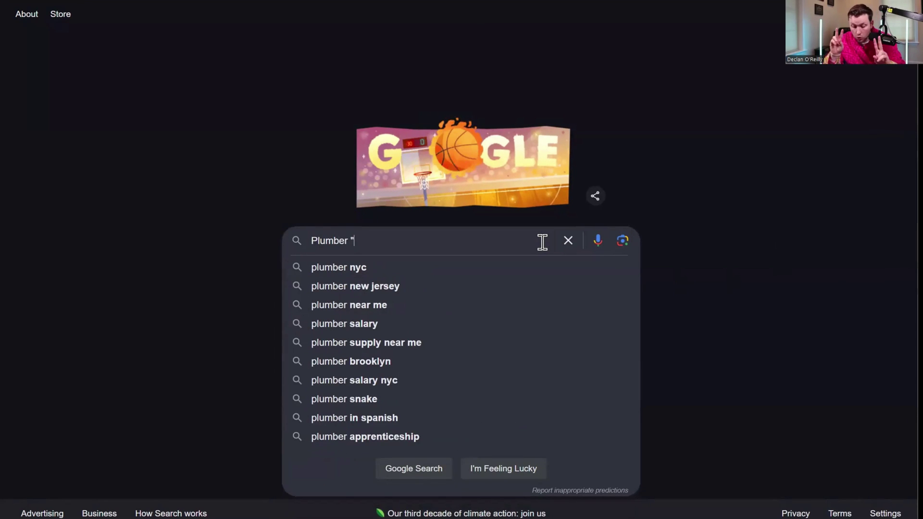
pyautogui.write('whatsapp" ')
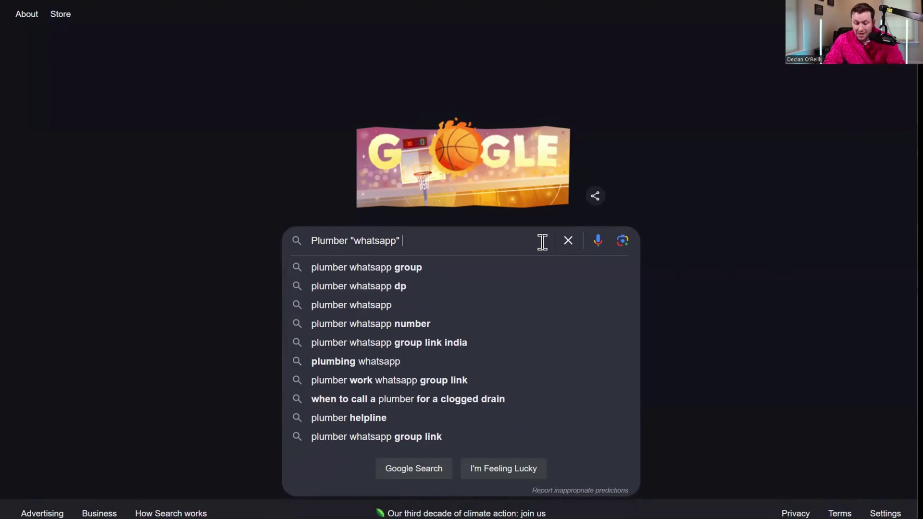
pyautogui.write('L')
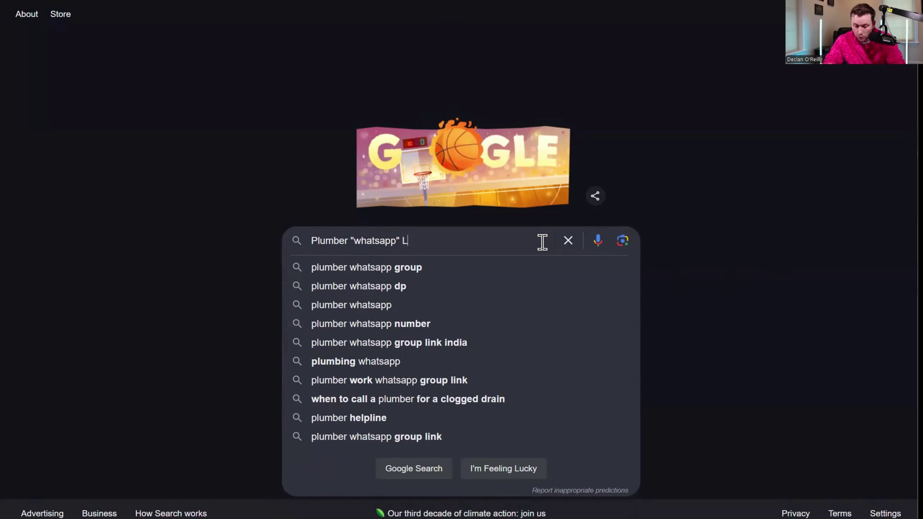
pyautogui.write('ondon')
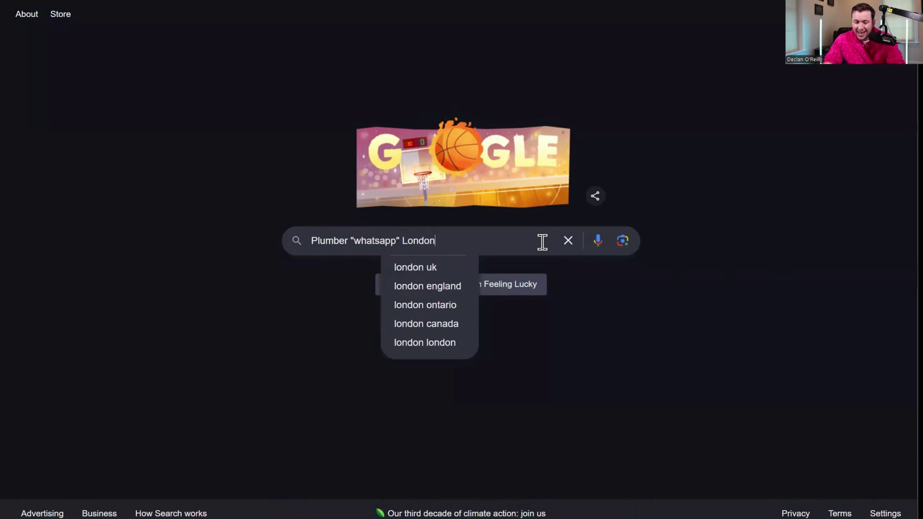
pyautogui.press('Return')
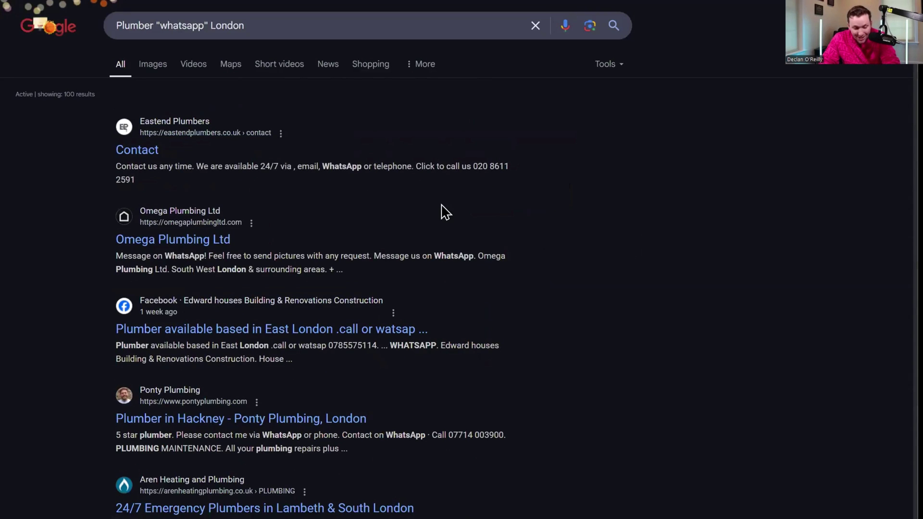
pyautogui.scroll(-3, 442, 210)
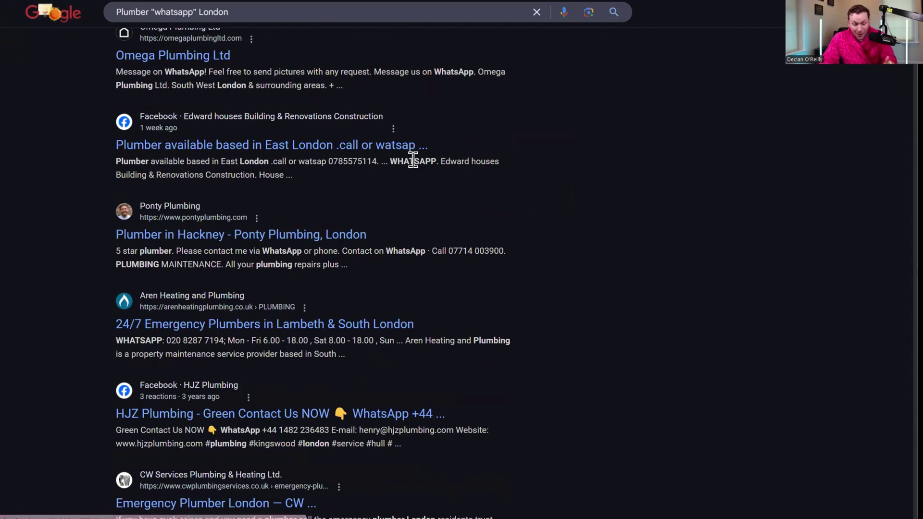
pyautogui.scroll(-5, 320, 299)
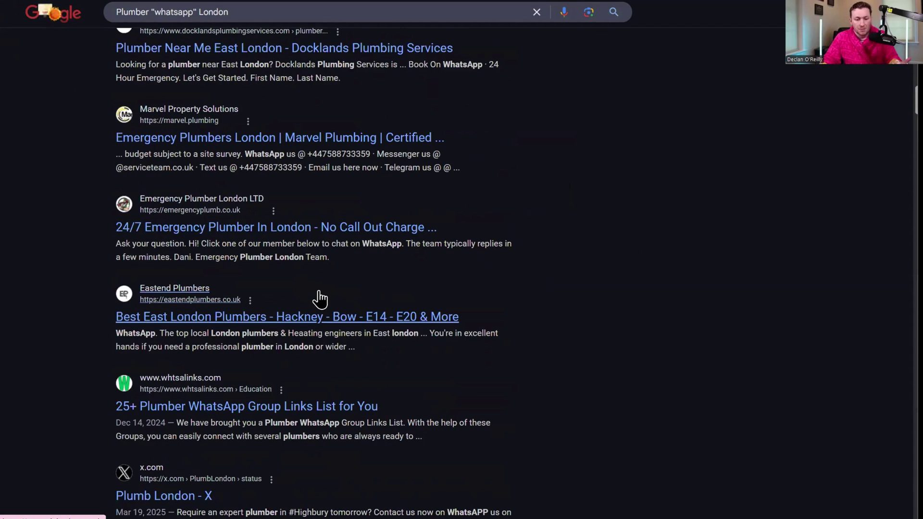
pyautogui.scroll(5, 320, 299)
pyautogui.scroll(10, 61, 112)
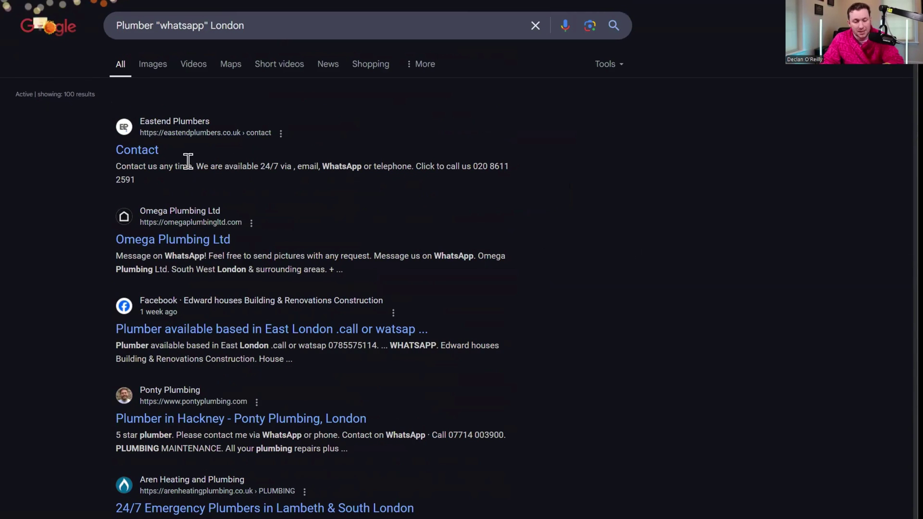
pyautogui.scroll(-10, 185, 162)
pyautogui.scroll(-10, 252, 214)
pyautogui.scroll(-5, 268, 230)
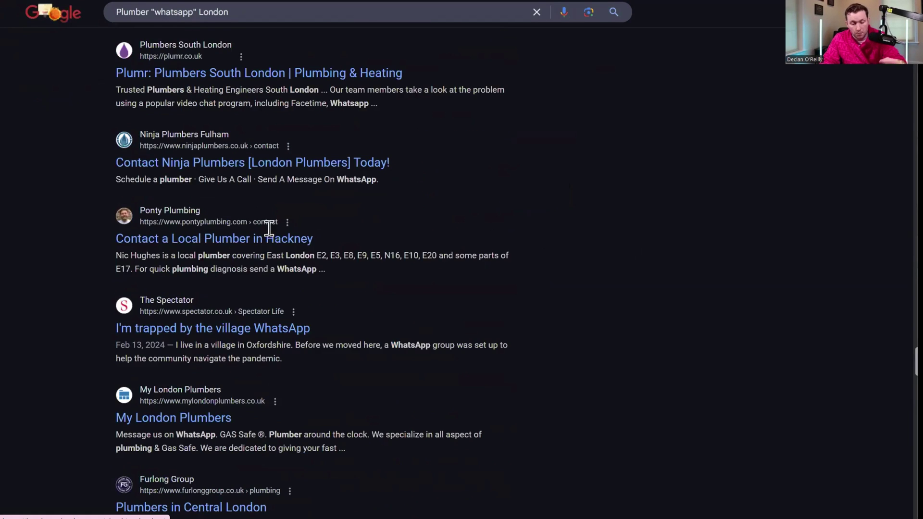
pyautogui.scroll(-5, 315, 243)
pyautogui.scroll(-5, 339, 270)
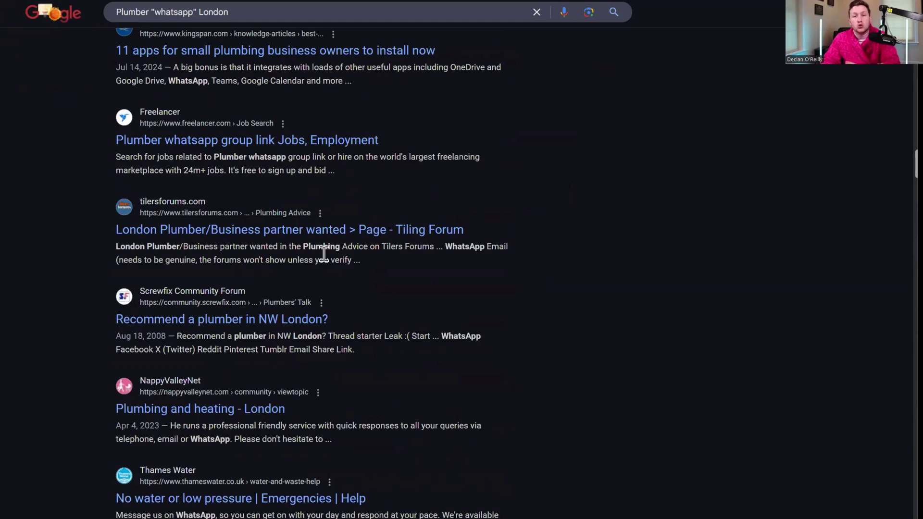
pyautogui.scroll(-5, 325, 252)
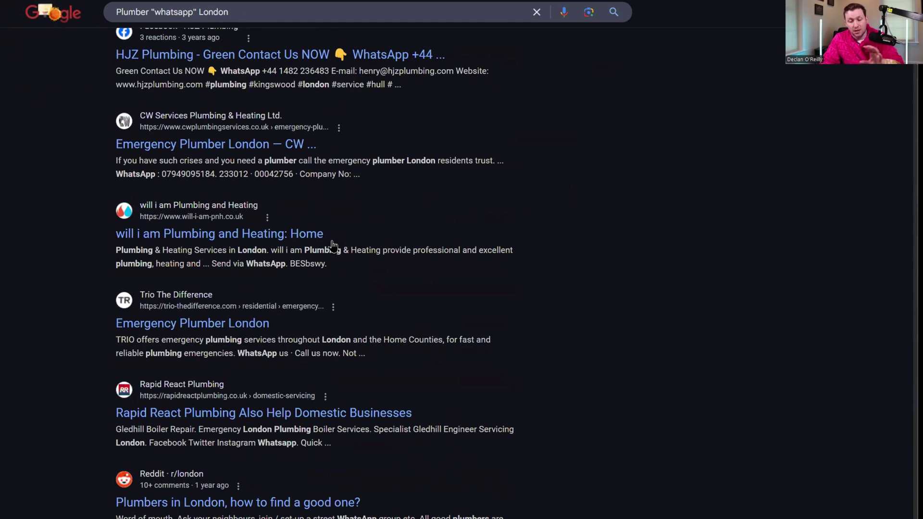
pyautogui.press('Home')
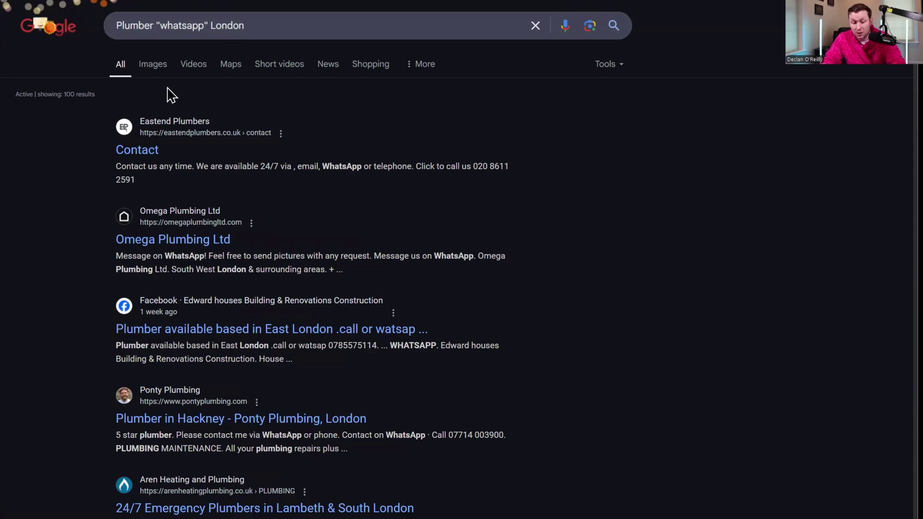
# Select and copy the results listings, then switch over to ChatGPT.
pyautogui.moveTo(167, 185); pyautogui.dragTo(340, 472)
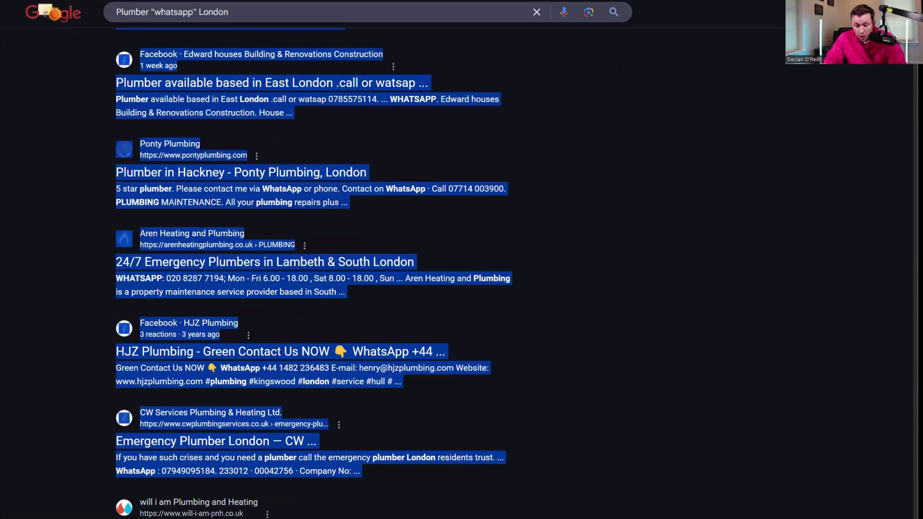
pyautogui.moveTo(340, 516); pyautogui.dragTo(382, 268)
pyautogui.scroll(-1, 241, 193)
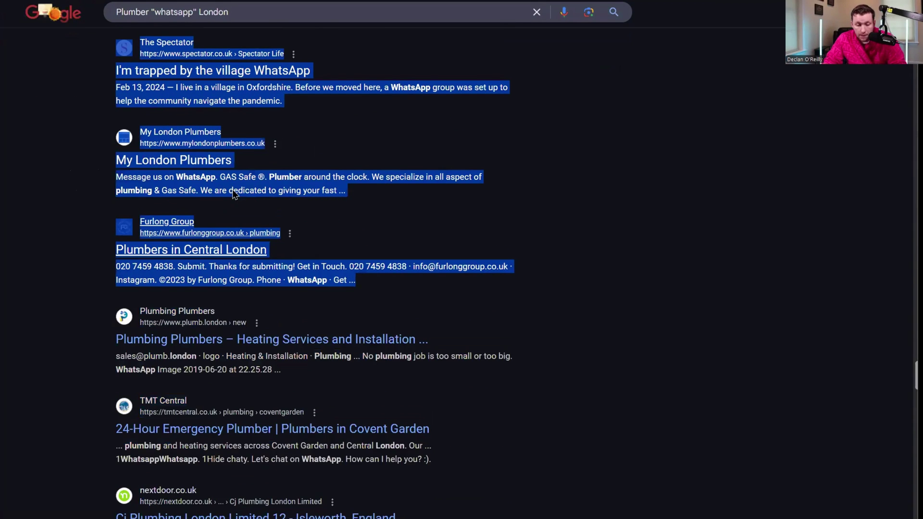
pyautogui.rightClick(233, 193)
pyautogui.click(265, 208)
pyautogui.hotkey('alt', 'Tab')
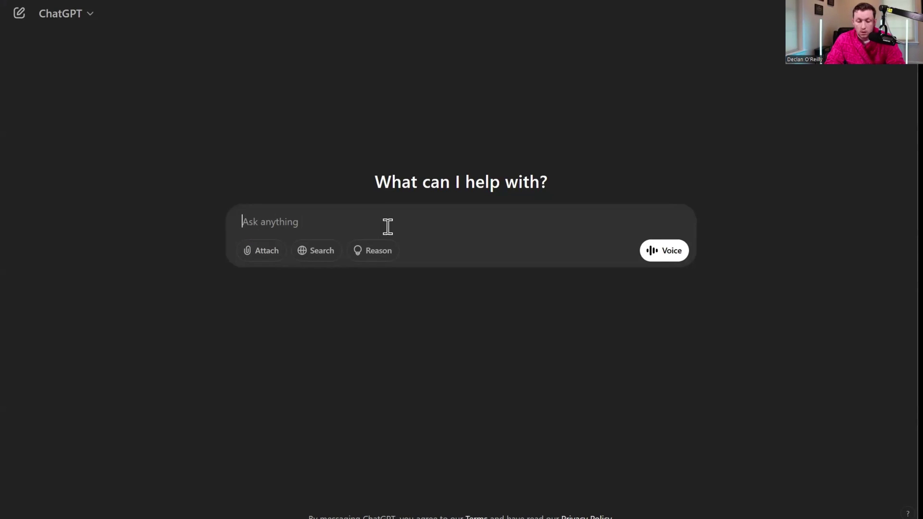
pyautogui.write('orag')
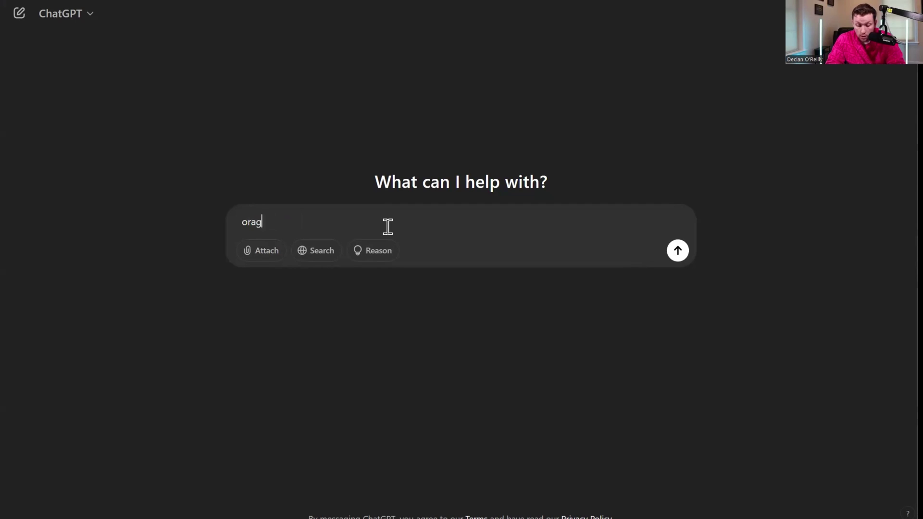
pyautogui.write('anize these')
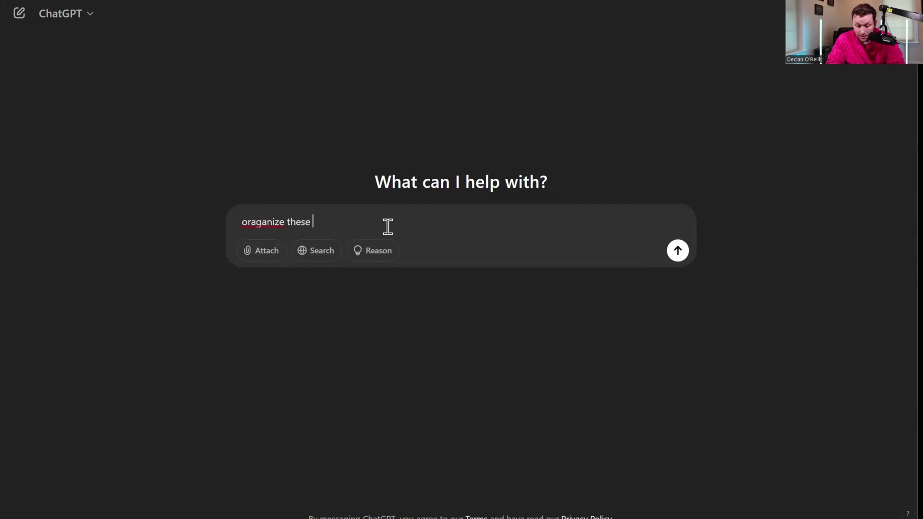
pyautogui.write('by business ')
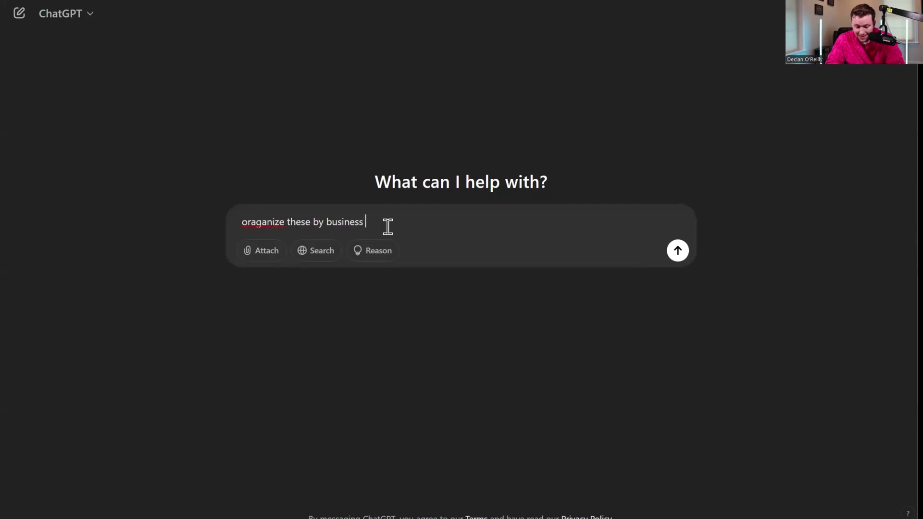
pyautogui.write('name and whatsa')
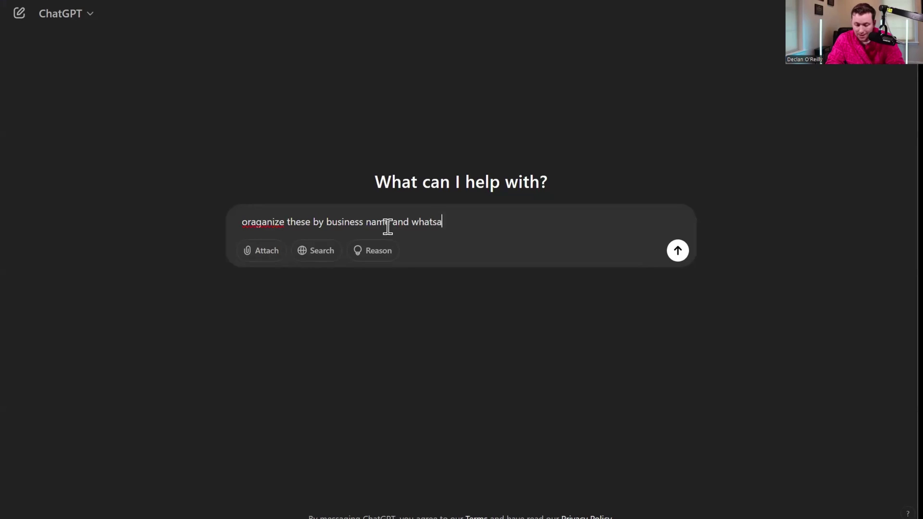
pyautogui.write('number.')
# Paste the copied plumber listings into the organize prompt and send it to ChatGPT.
pyautogui.click(517, 222)
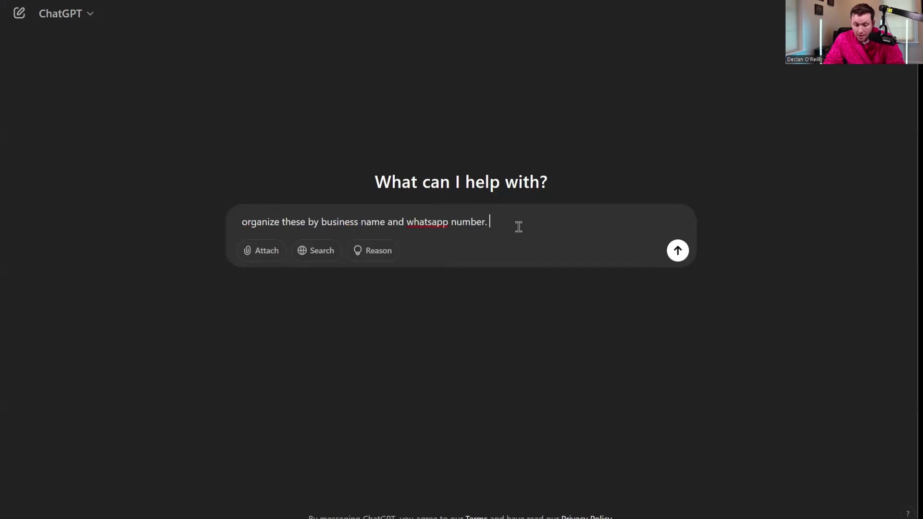
pyautogui.hotkey('ctrl', 'v')
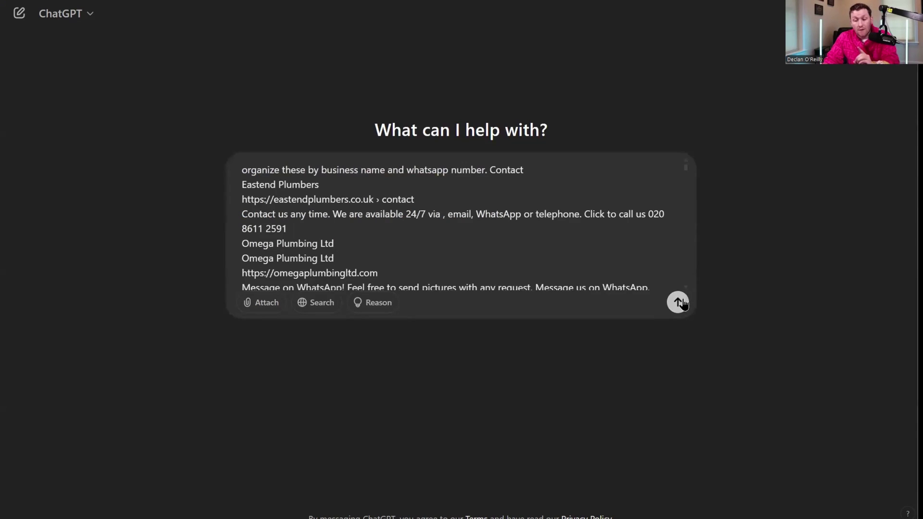
pyautogui.click(677, 301)
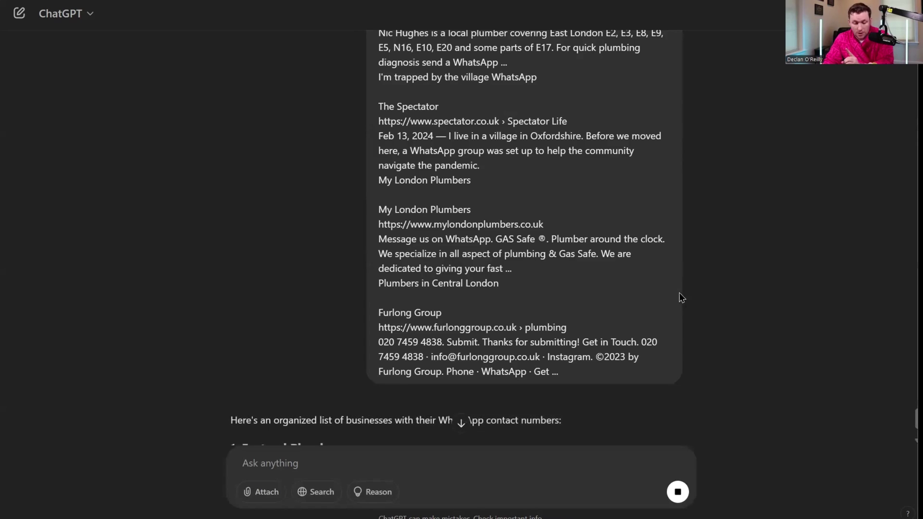
pyautogui.scroll(-2, 625, 303)
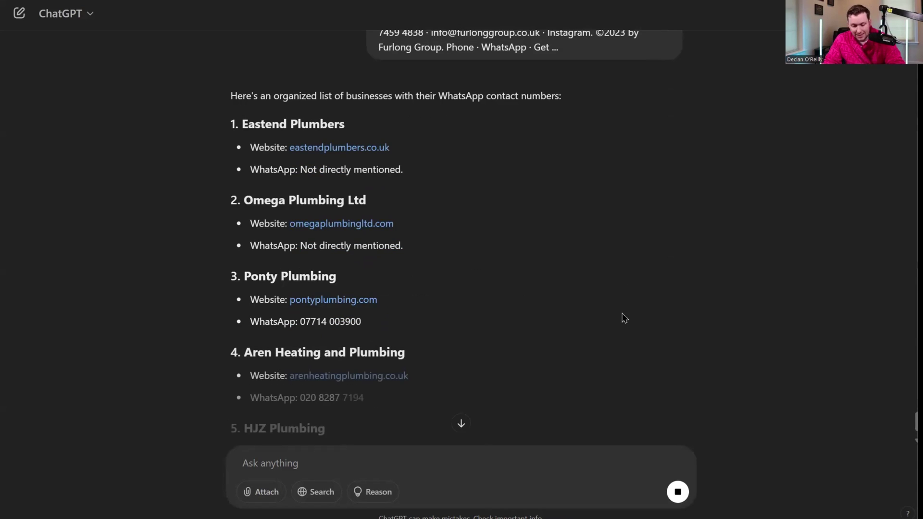
pyautogui.scroll(-2, 492, 324)
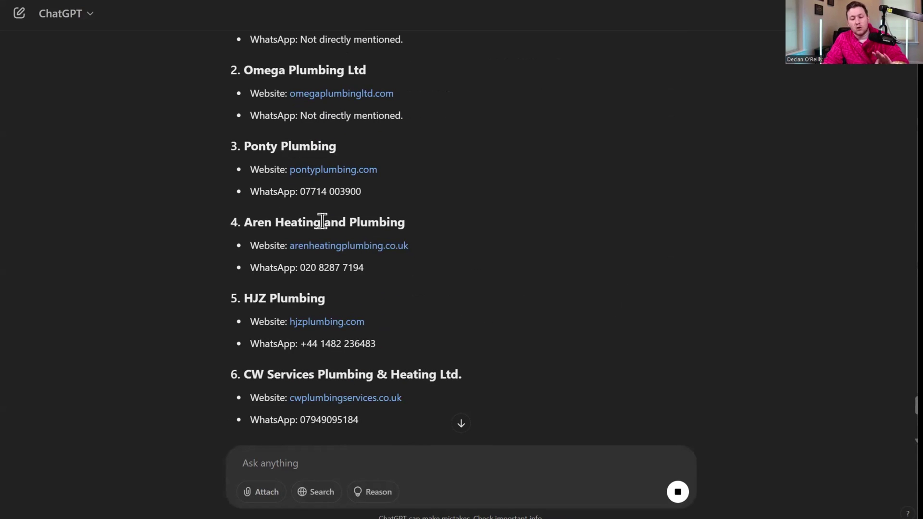
pyautogui.scroll(-2, 399, 198)
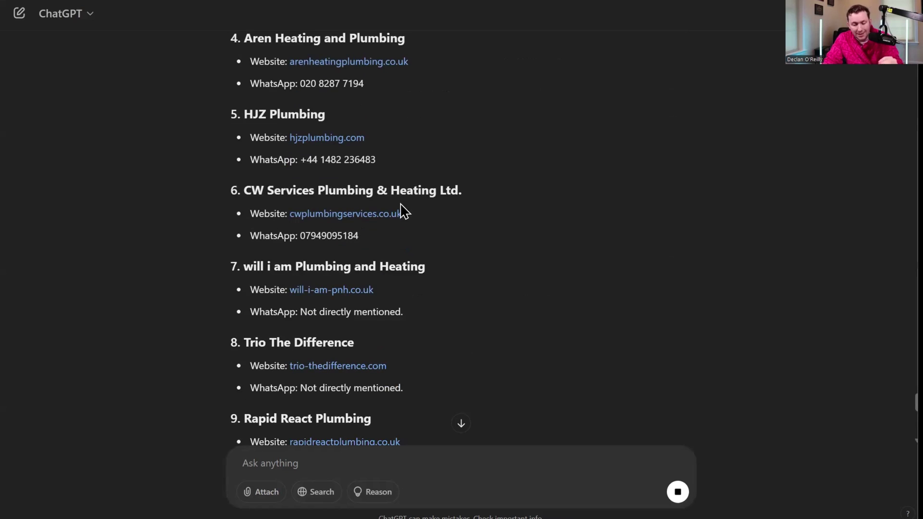
pyautogui.scroll(-2, 400, 203)
pyautogui.scroll(-4, 392, 203)
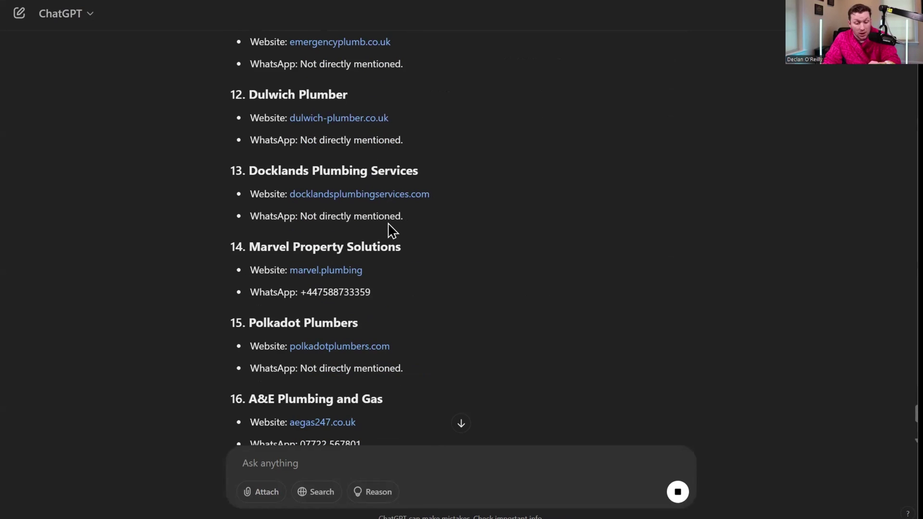
pyautogui.scroll(-2, 389, 229)
pyautogui.scroll(-4, 357, 288)
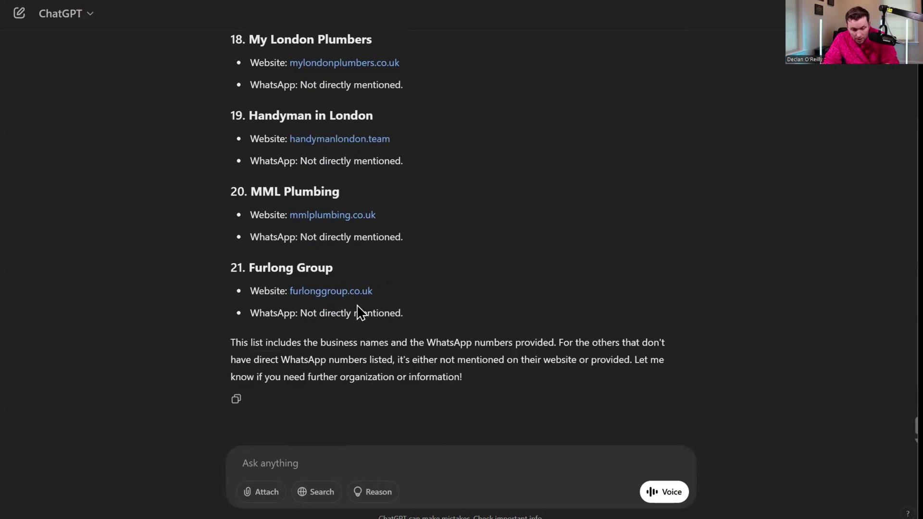
pyautogui.scroll(7, 404, 305)
pyautogui.scroll(5, 474, 248)
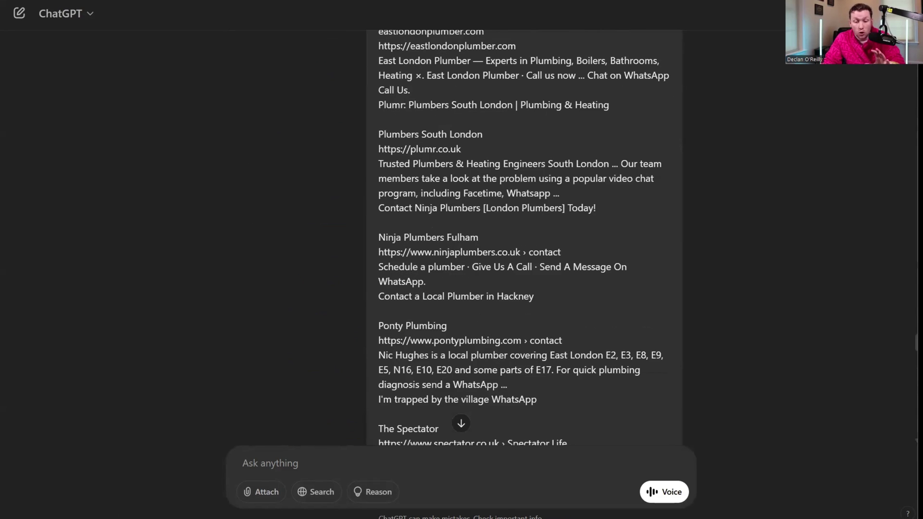
pyautogui.scroll(5, 446, 343)
pyautogui.scroll(5, 454, 344)
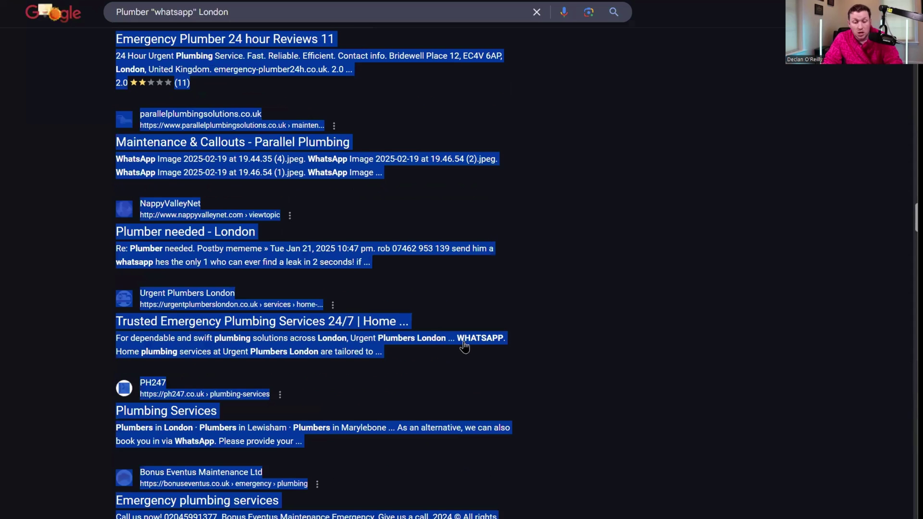
pyautogui.scroll(7, 464, 344)
pyautogui.scroll(5, 137, 58)
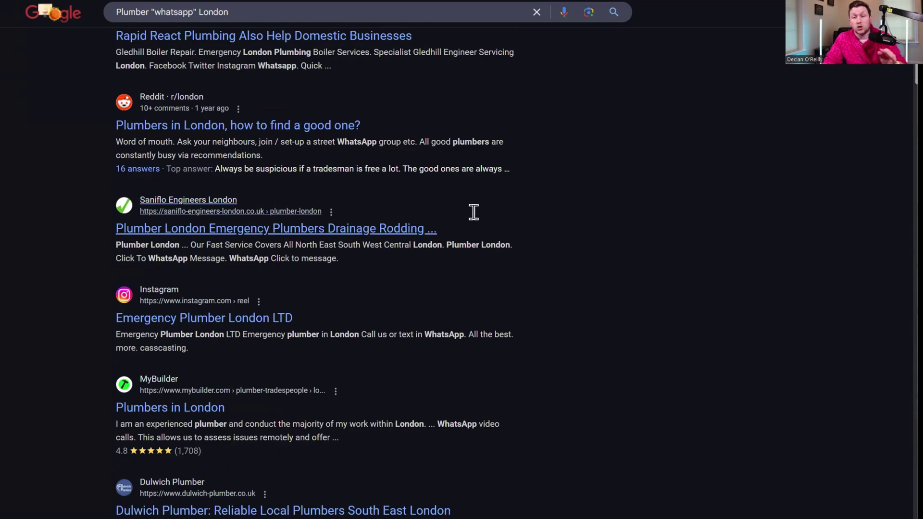
pyautogui.scroll(5, 479, 217)
pyautogui.scroll(-5, 440, 282)
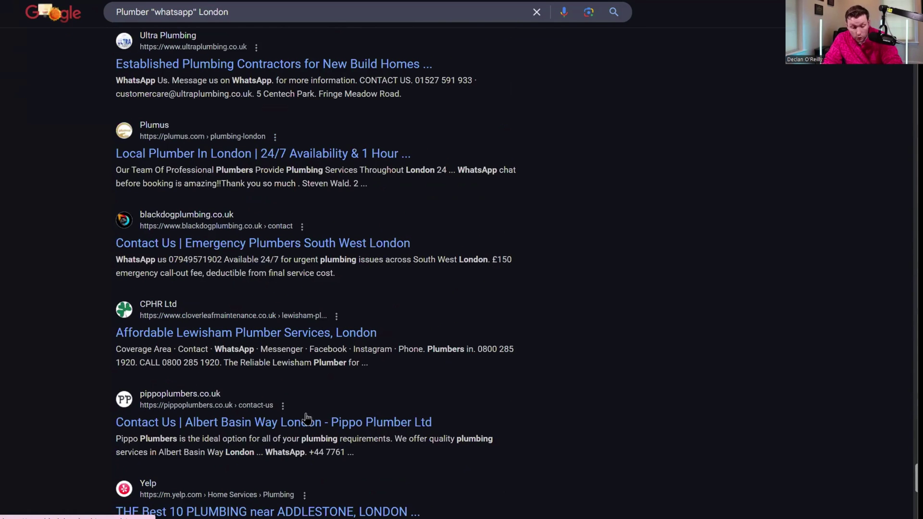
pyautogui.scroll(-5, 483, 346)
pyautogui.scroll(5, 678, 289)
pyautogui.scroll(5, 599, 260)
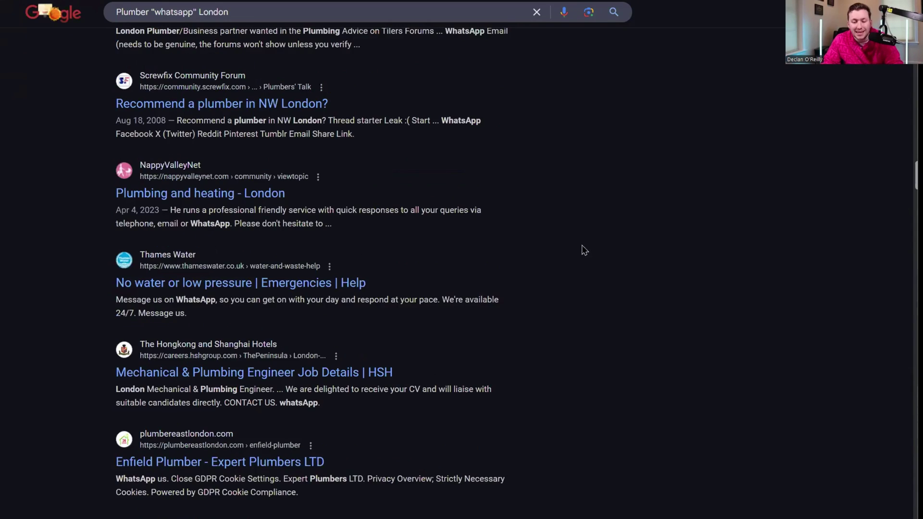
pyautogui.scroll(5, 479, 363)
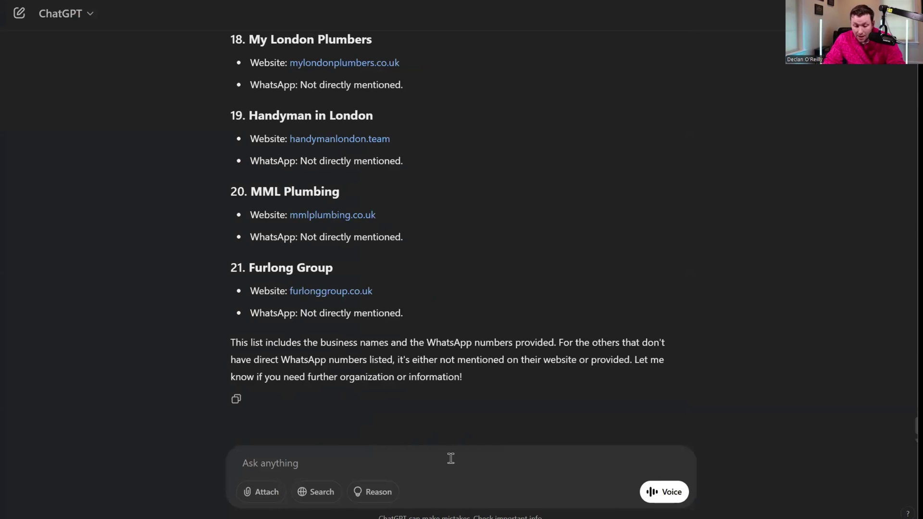
# Send 'only give me the ones with the whatsapp numbers' and select the filtered reply list.
pyautogui.click(451, 459)
pyautogui.write('only giv')
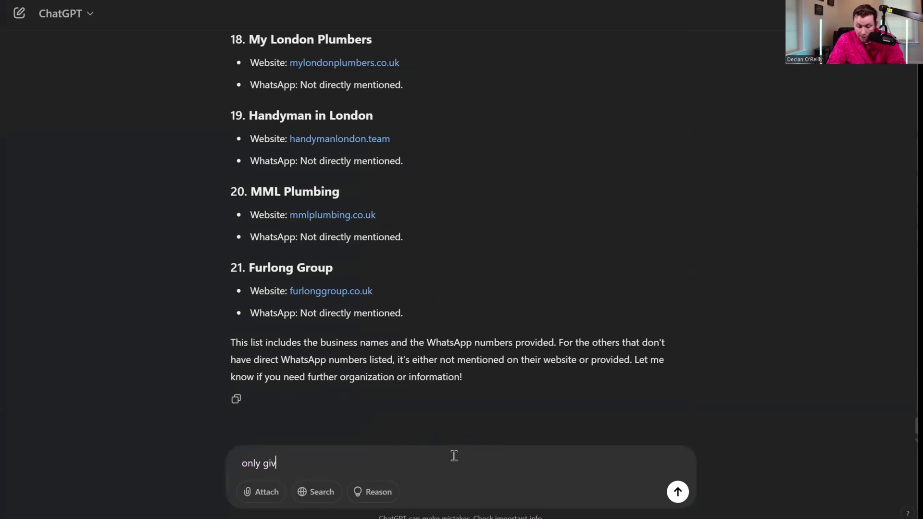
pyautogui.write('e me the ones with')
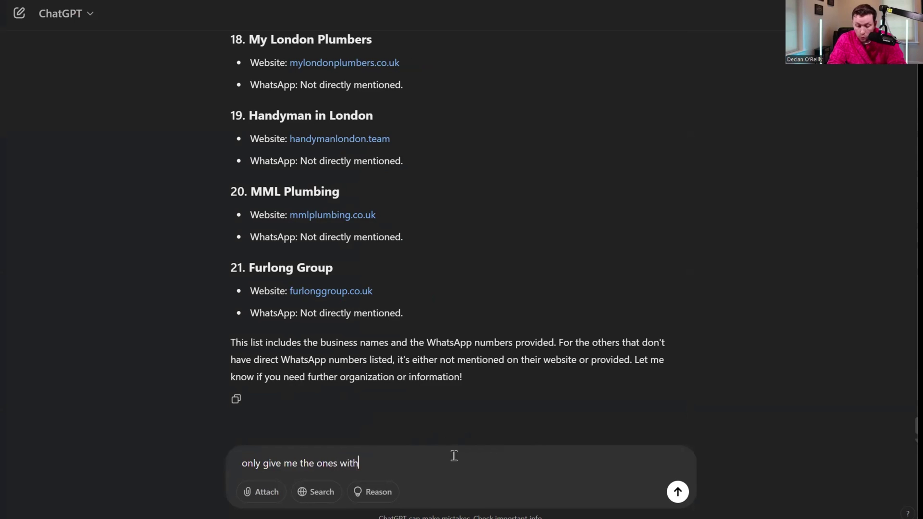
pyautogui.write(' the whatsapp n')
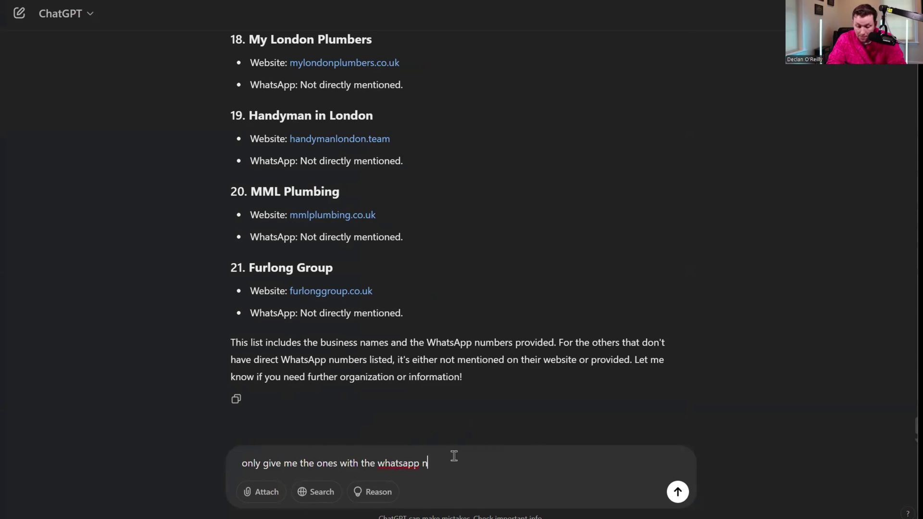
pyautogui.write('umbers')
pyautogui.press('Return')
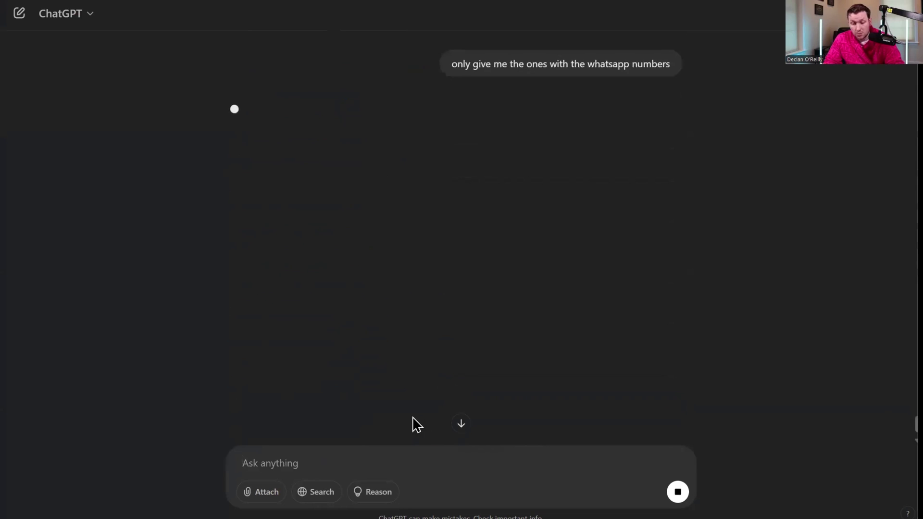
pyautogui.scroll(-1, 376, 271)
pyautogui.scroll(3, 393, 288)
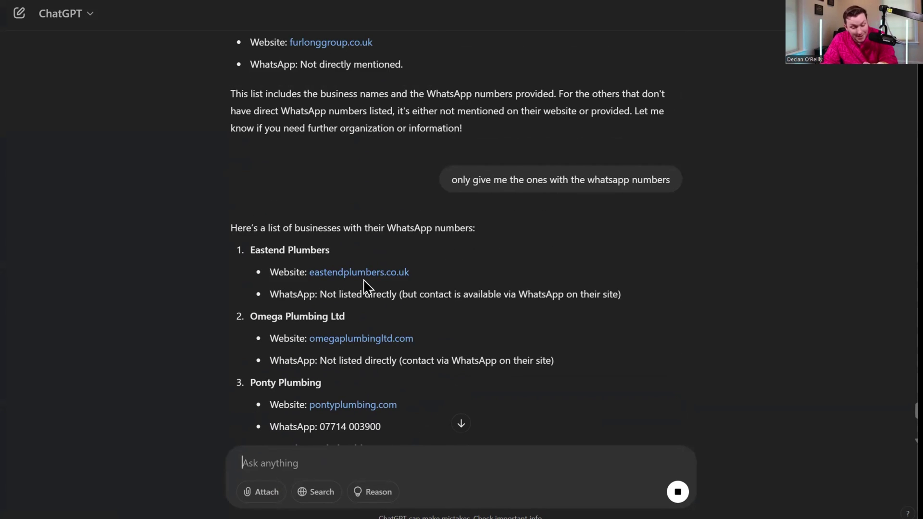
pyautogui.scroll(-3, 534, 356)
pyautogui.scroll(-4, 536, 347)
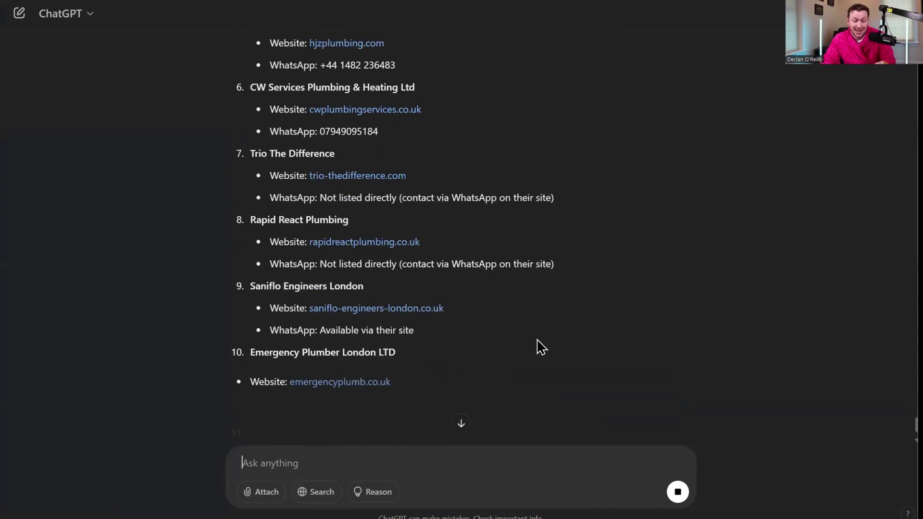
pyautogui.scroll(-2, 462, 356)
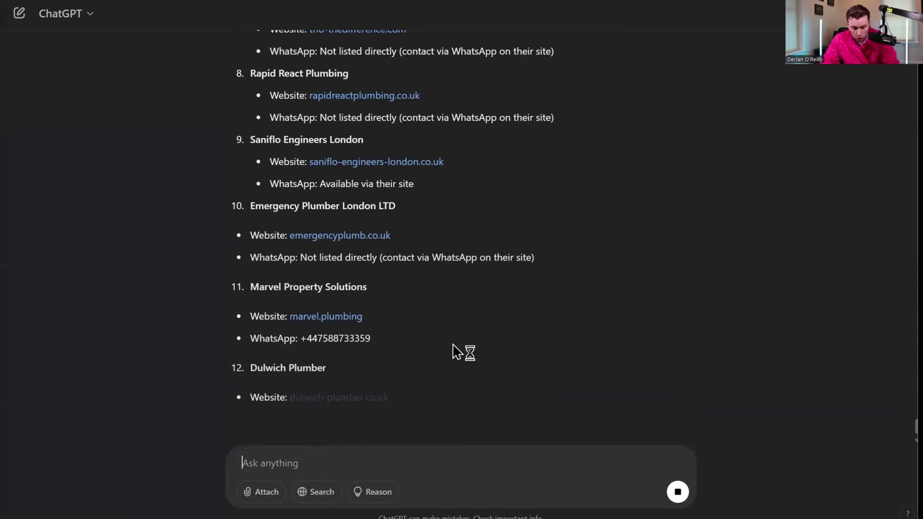
pyautogui.scroll(-3, 437, 295)
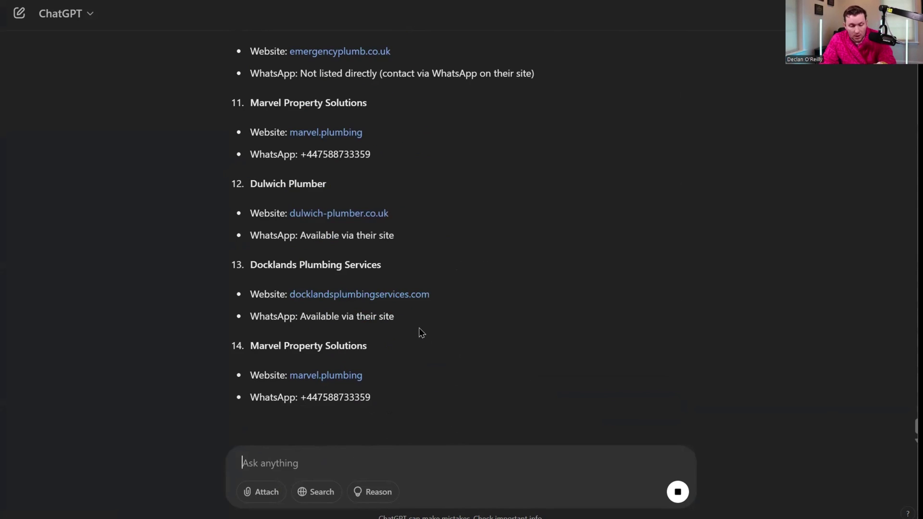
pyautogui.scroll(-2, 418, 310)
pyautogui.hotkey('ctrl', 'a')
pyautogui.scroll(2, 392, 325)
pyautogui.scroll(5, 462, 253)
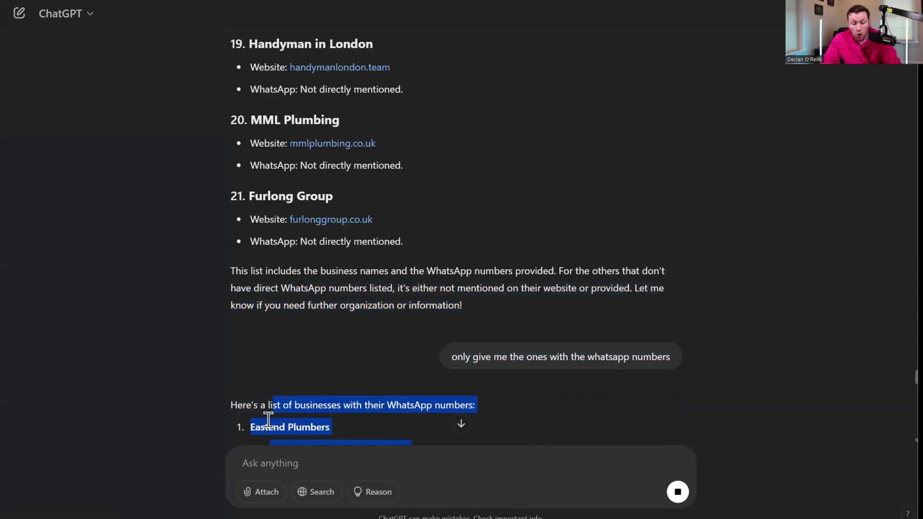
pyautogui.moveTo(277, 167); pyautogui.dragTo(321, 311)
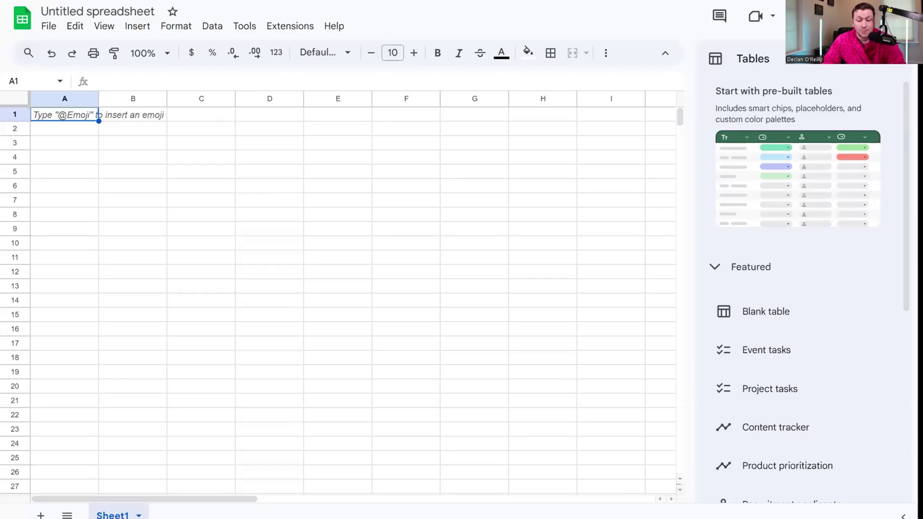
# Paste the copied plumber list into column A starting at cell A1.
pyautogui.rightClick(58, 115)
pyautogui.click(47, 117)
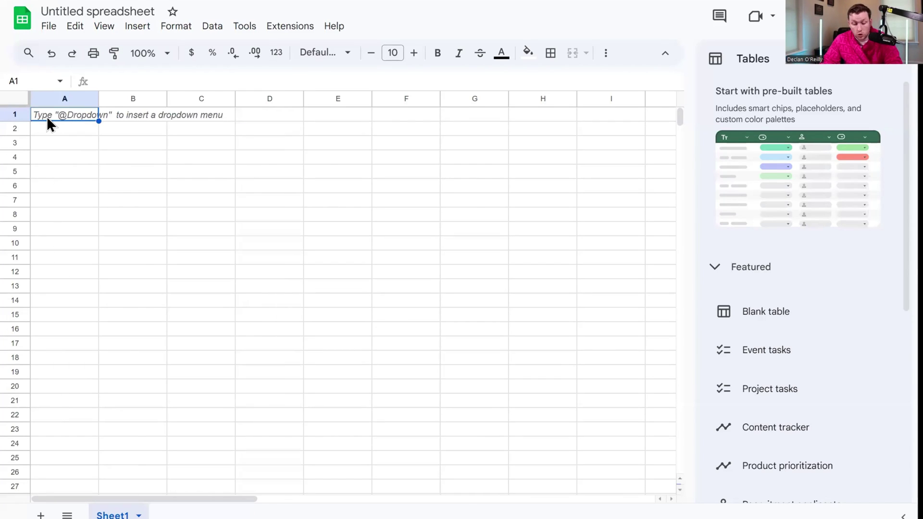
pyautogui.hotkey('ctrl', 'v')
pyautogui.scroll(-5, 217, 245)
pyautogui.scroll(-15, 270, 260)
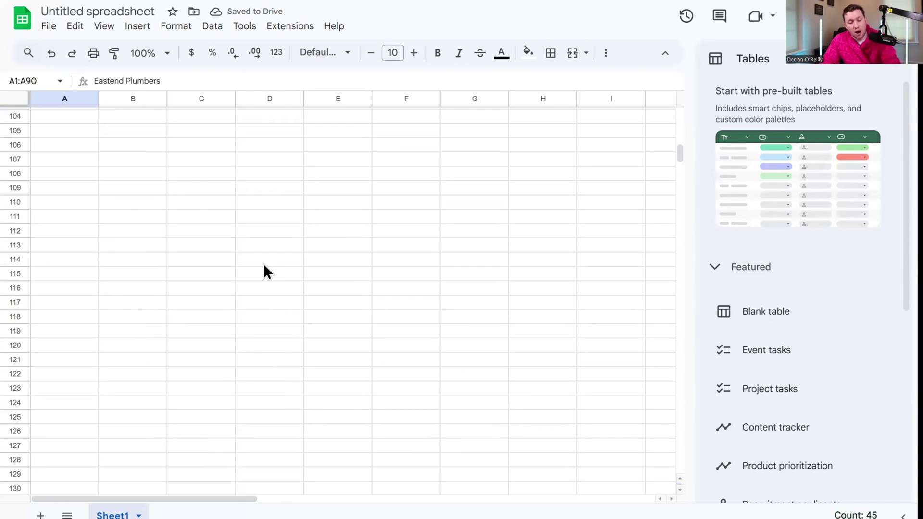
pyautogui.scroll(-5, 263, 264)
pyautogui.scroll(18, 274, 283)
pyautogui.scroll(10, 251, 272)
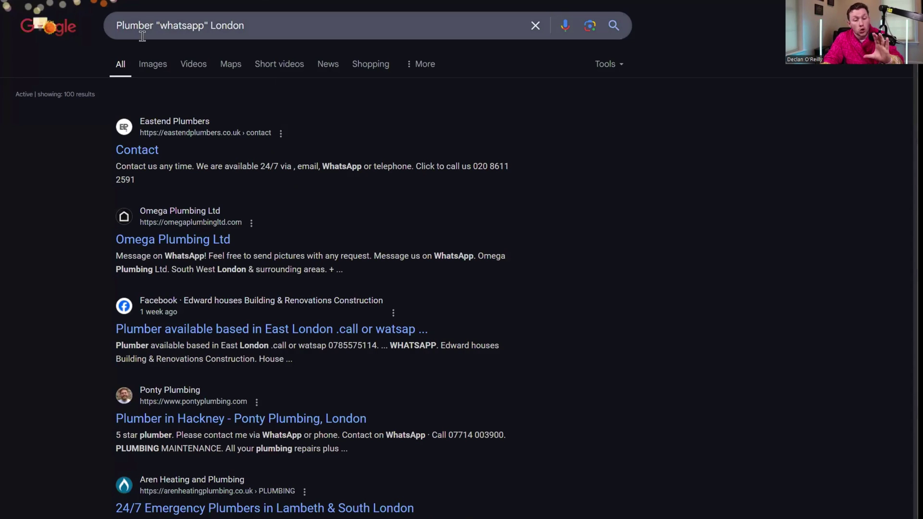
pyautogui.click(139, 27)
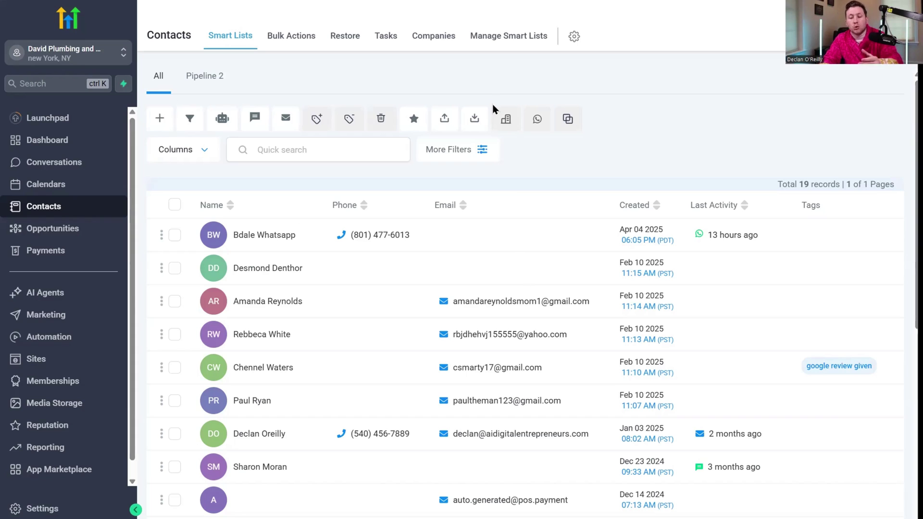
pyautogui.scroll(-2, 481, 258)
pyautogui.scroll(-3, 497, 289)
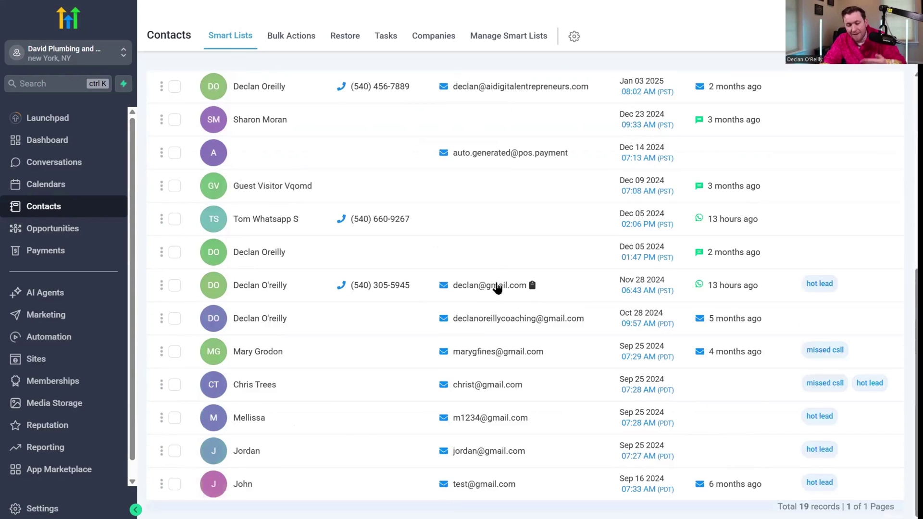
pyautogui.scroll(5, 496, 289)
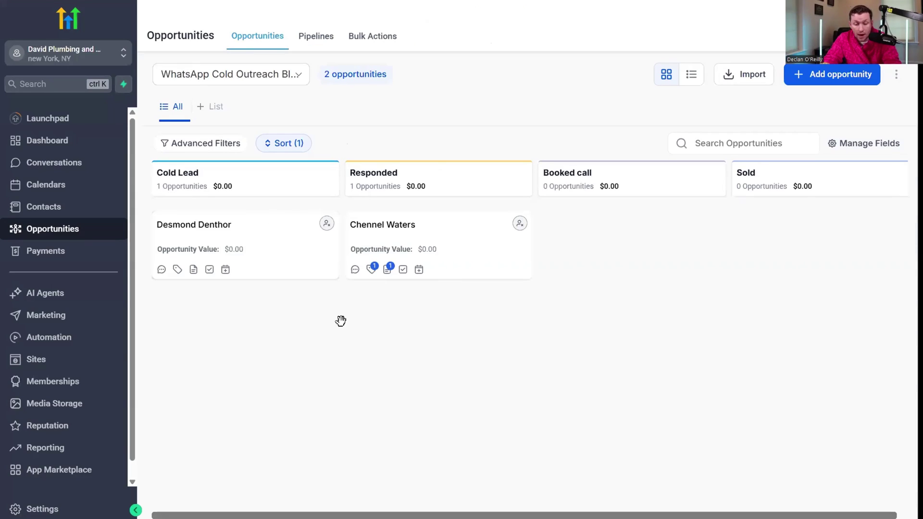
pyautogui.moveTo(288, 245); pyautogui.dragTo(455, 312)
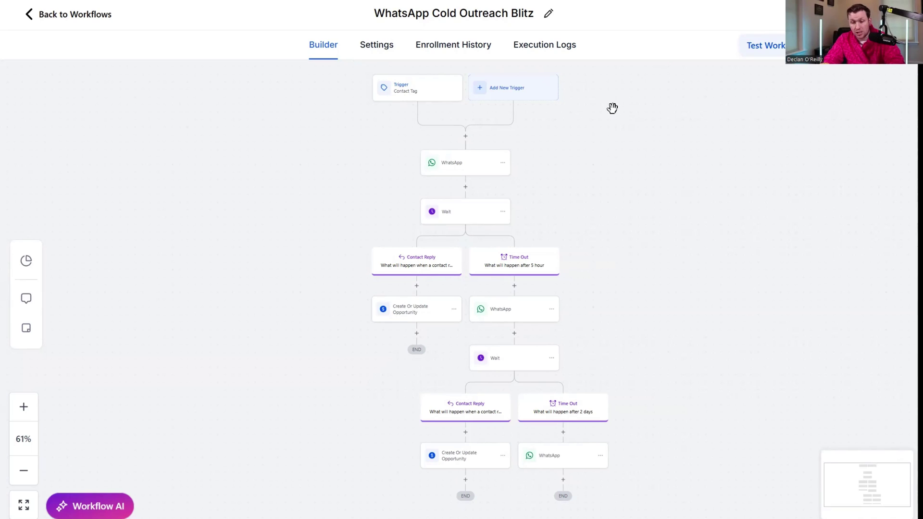
pyautogui.click(604, 4)
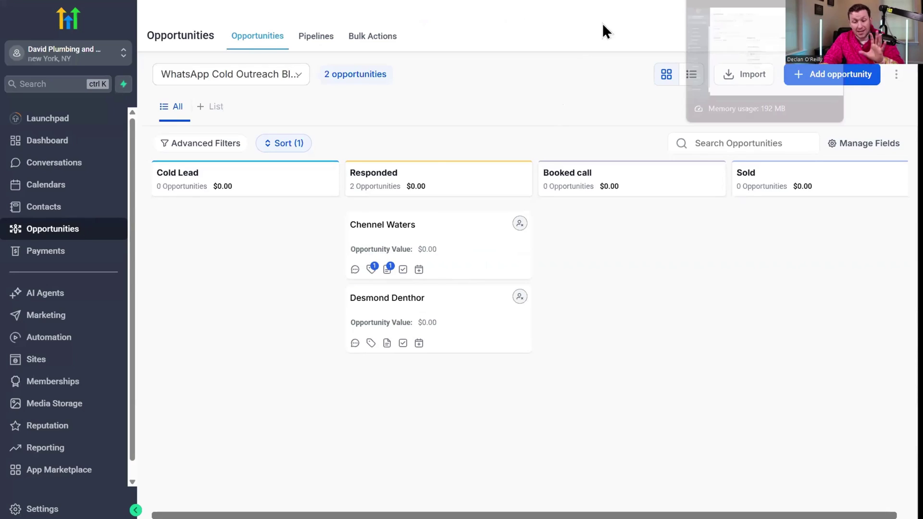
pyautogui.click(605, 31)
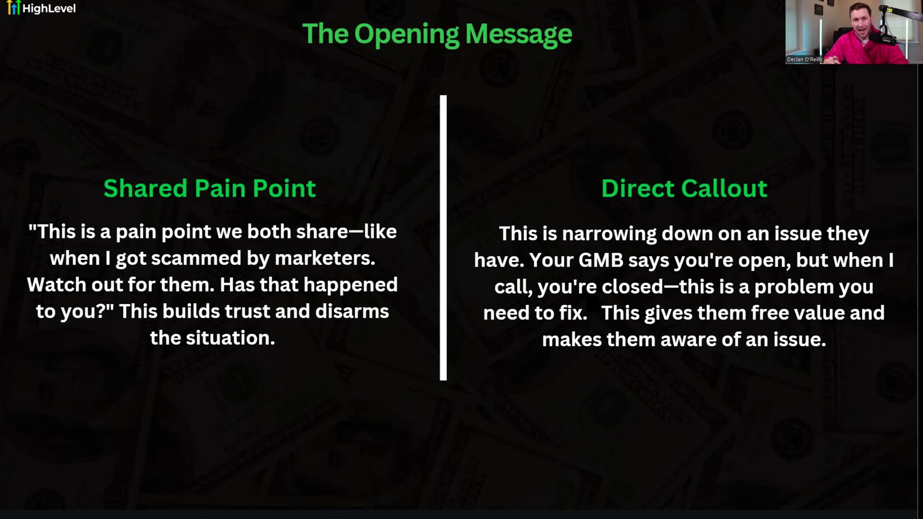
# Reveal the 'shorter the better' pro tip on The Opening Message slide.
pyautogui.click(658, 190)
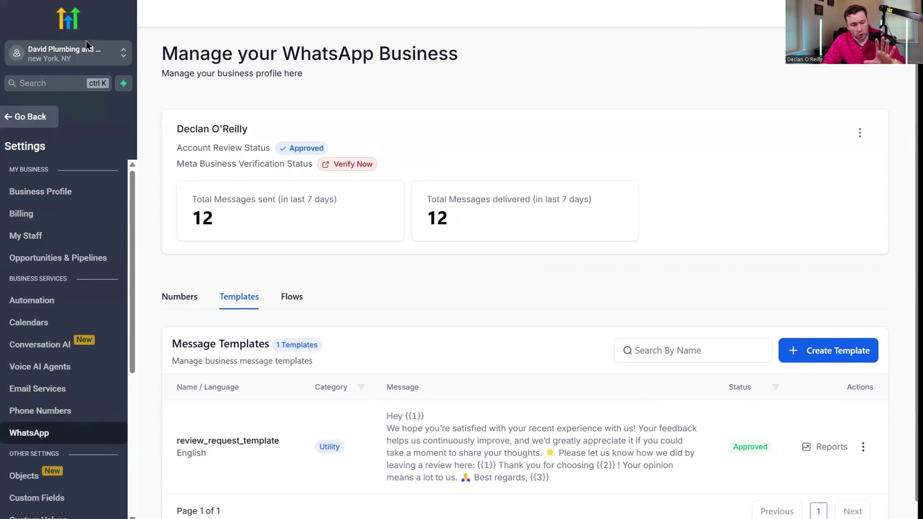
# Create a Marketing category template named Opening_message and move into its message body.
pyautogui.click(804, 354)
pyautogui.click(379, 205)
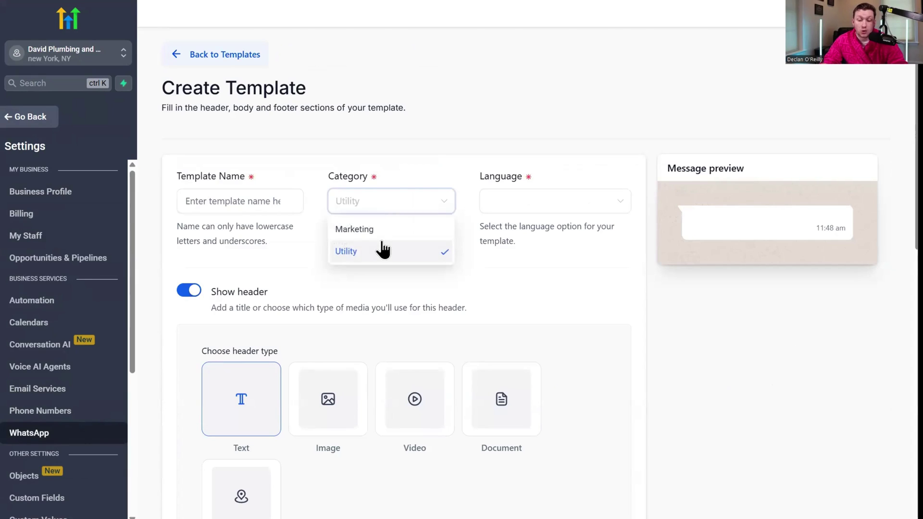
pyautogui.click(381, 229)
pyautogui.click(244, 197)
pyautogui.write('O')
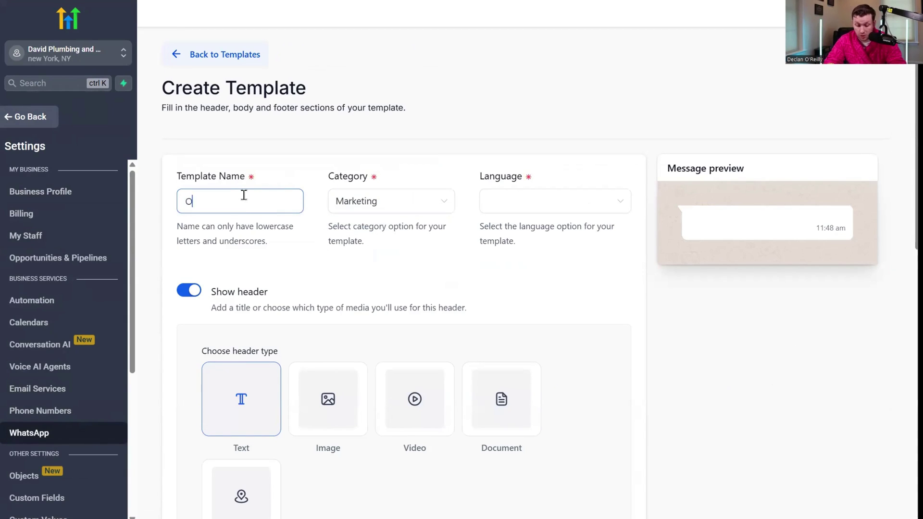
pyautogui.write('pening_message')
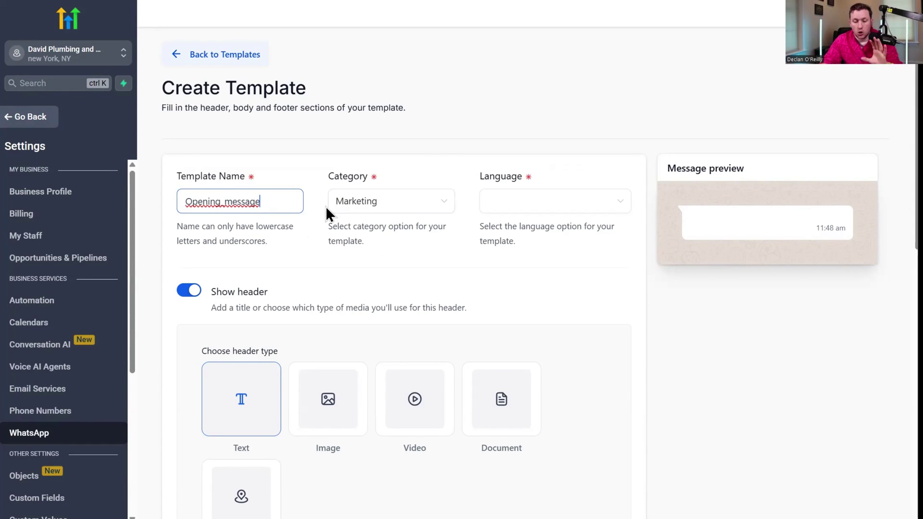
pyautogui.click(546, 200)
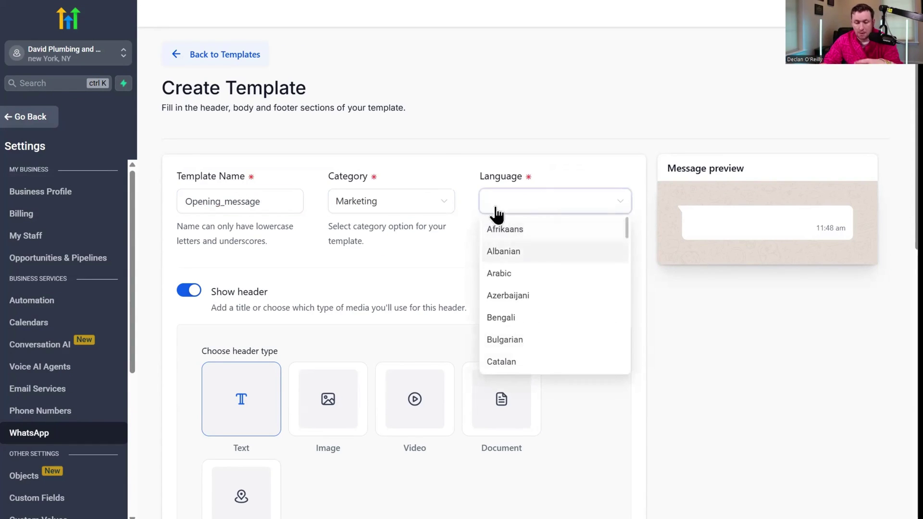
pyautogui.click(473, 177)
pyautogui.scroll(-5, 445, 195)
pyautogui.scroll(-3, 336, 245)
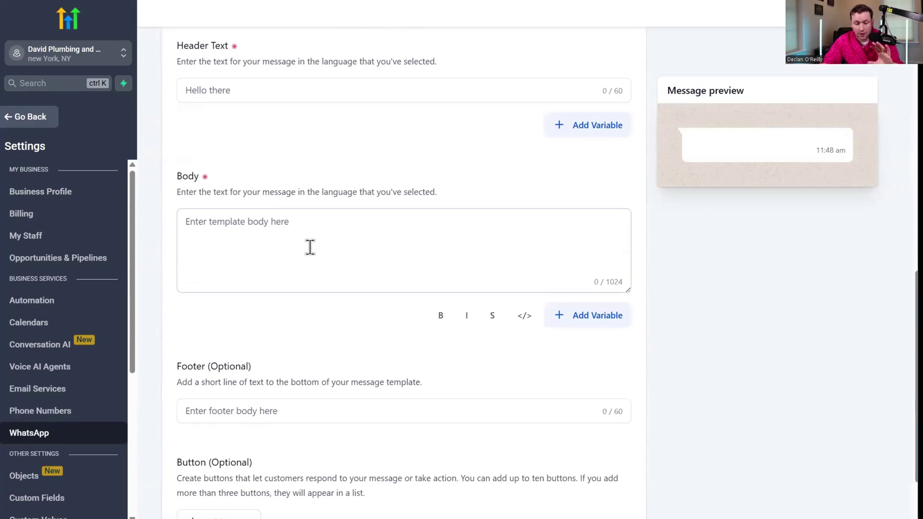
pyautogui.click(300, 225)
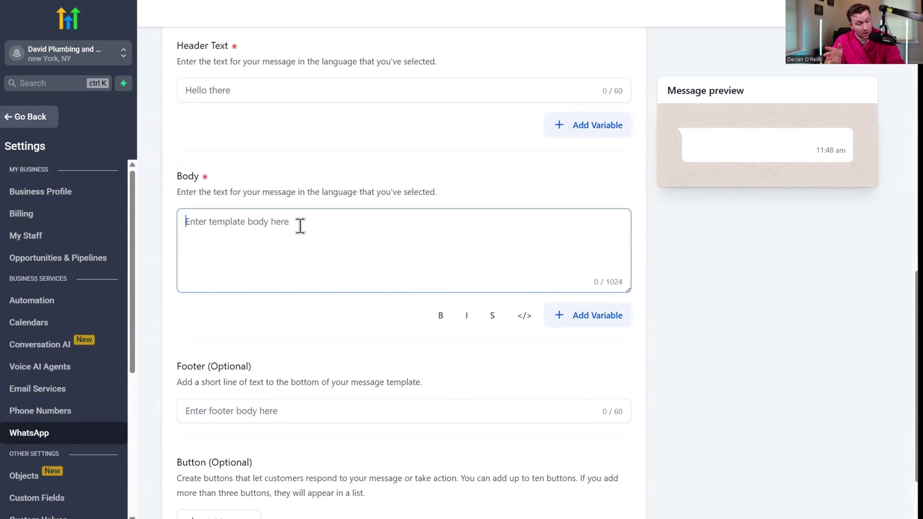
pyautogui.scroll(-2, 300, 226)
pyautogui.scroll(5, 478, 376)
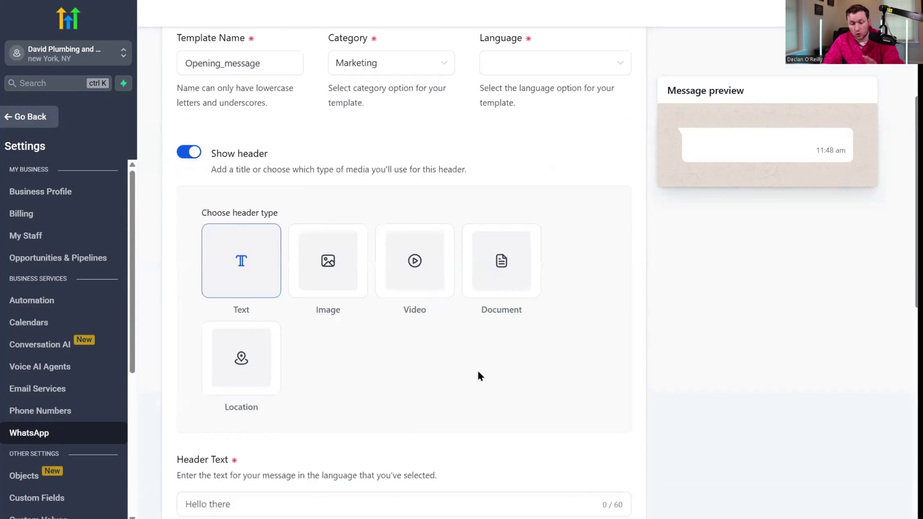
pyautogui.scroll(2, 479, 377)
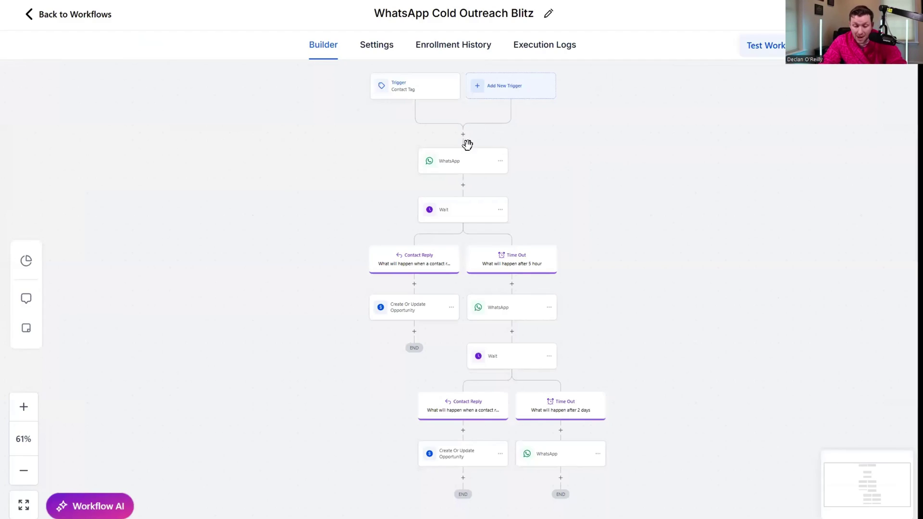
# Inspect the first WhatsApp workflow step's available templates, then close its settings.
pyautogui.click(469, 164)
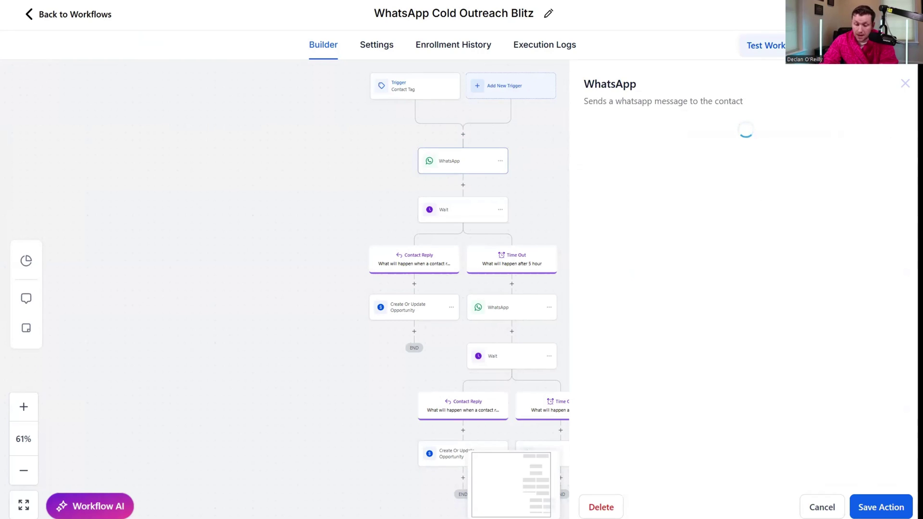
pyautogui.click(709, 306)
pyautogui.click(730, 289)
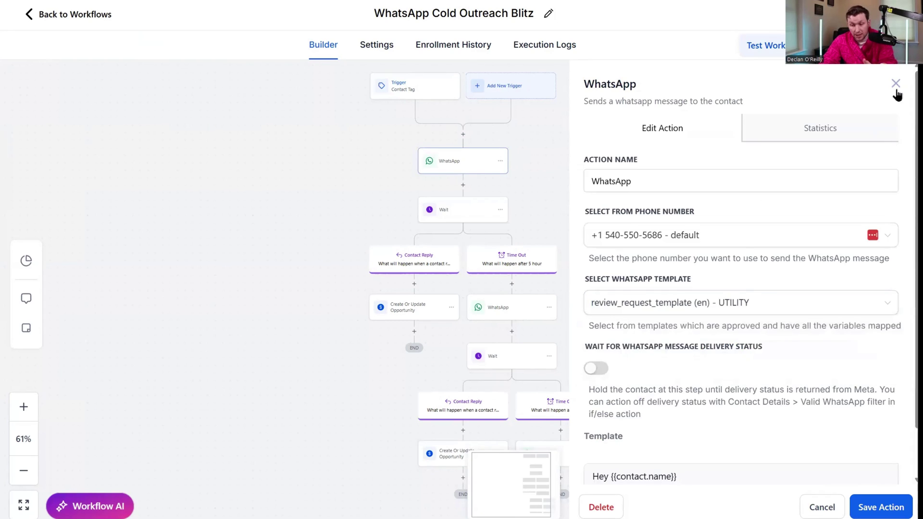
pyautogui.click(896, 84)
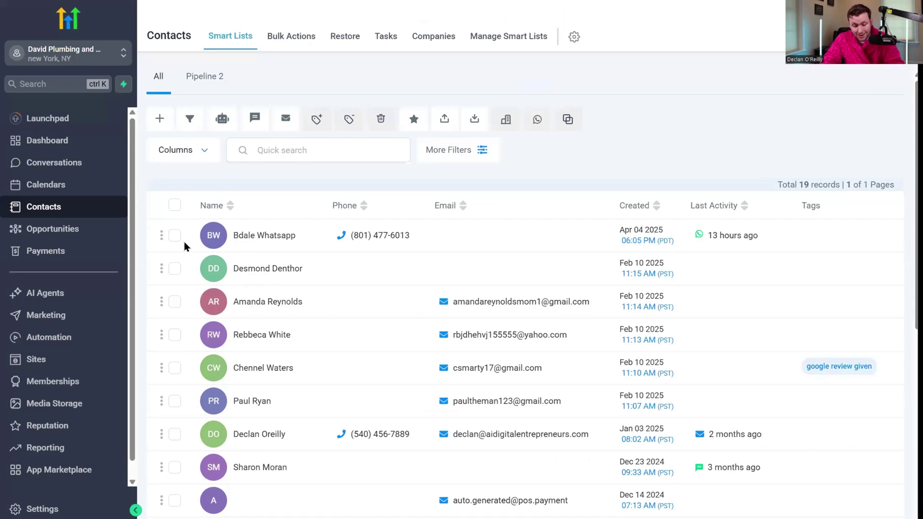
# Select all 19 contacts and proceed to the Add to Automation enrollment form.
pyautogui.click(174, 237)
pyautogui.click(174, 207)
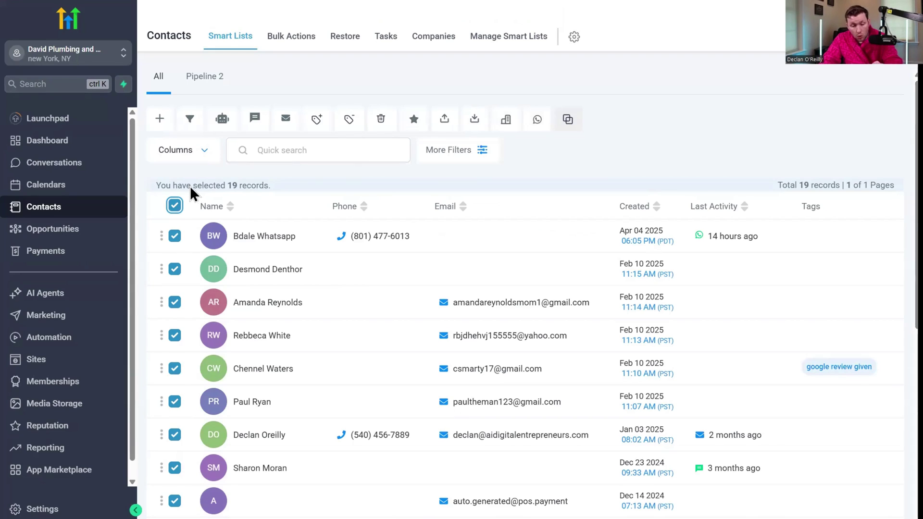
pyautogui.click(227, 133)
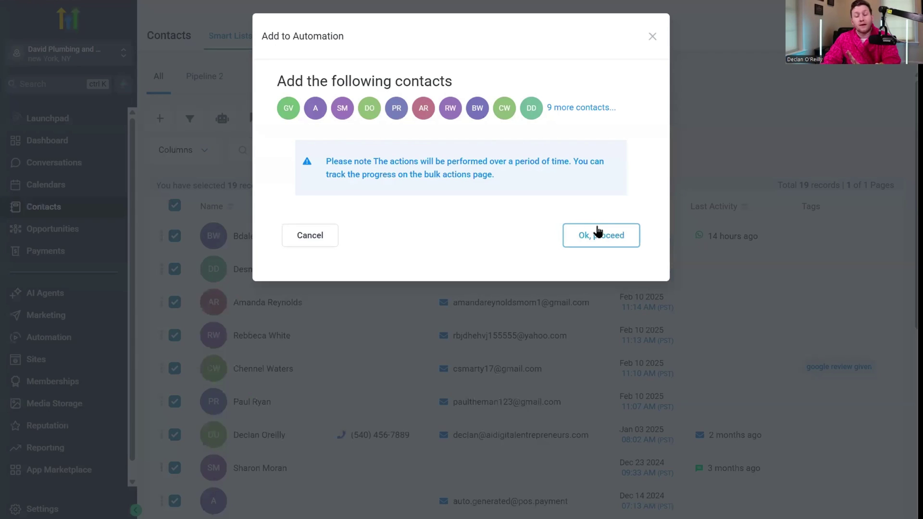
pyautogui.click(596, 230)
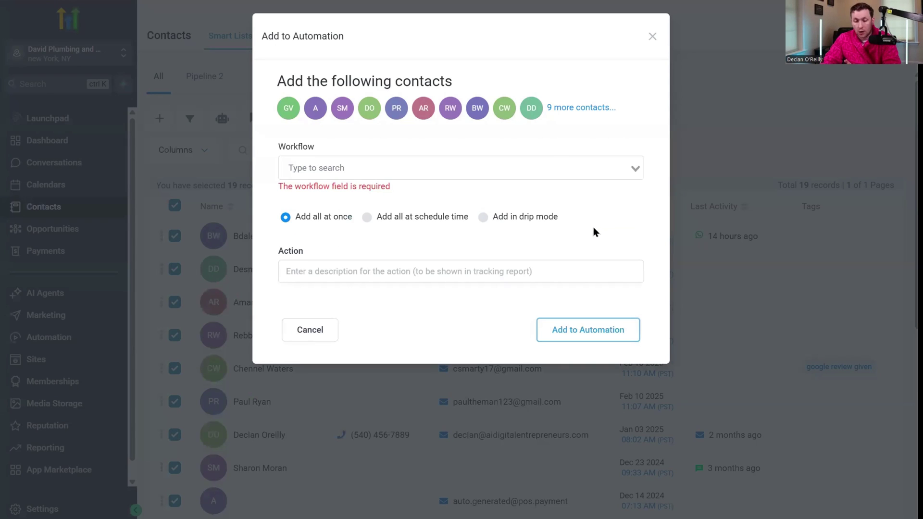
# Choose the WhatsApp Cold Outreach Blitz workflow, add all at once, with action description 'Blitz'.
pyautogui.click(562, 165)
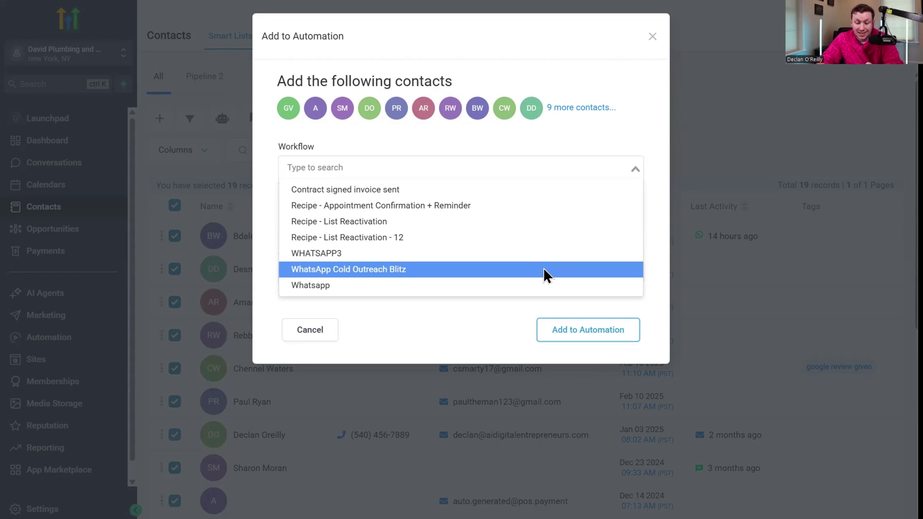
pyautogui.click(544, 268)
pyautogui.click(539, 248)
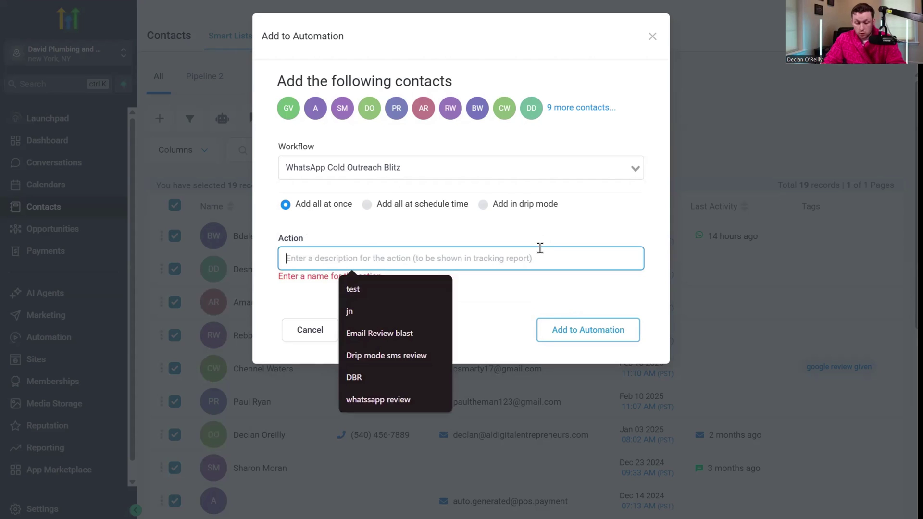
pyautogui.write('Blitz')
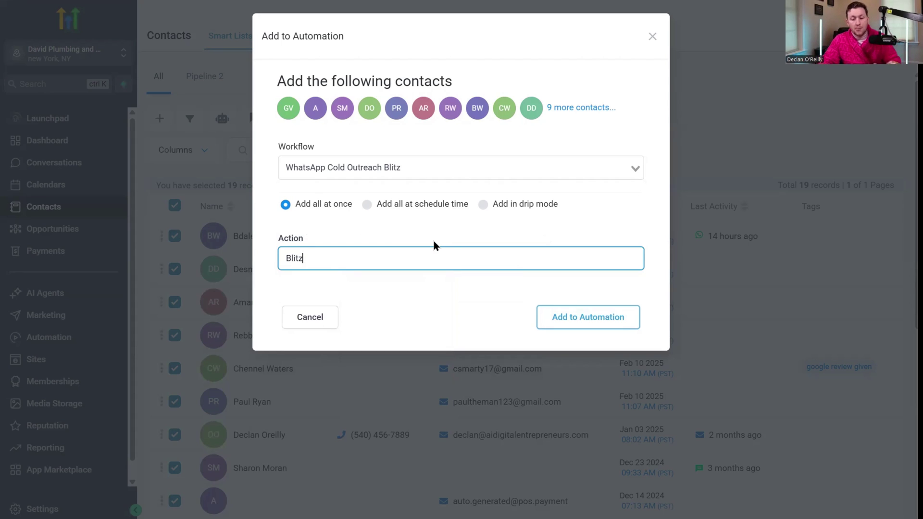
pyautogui.click(652, 36)
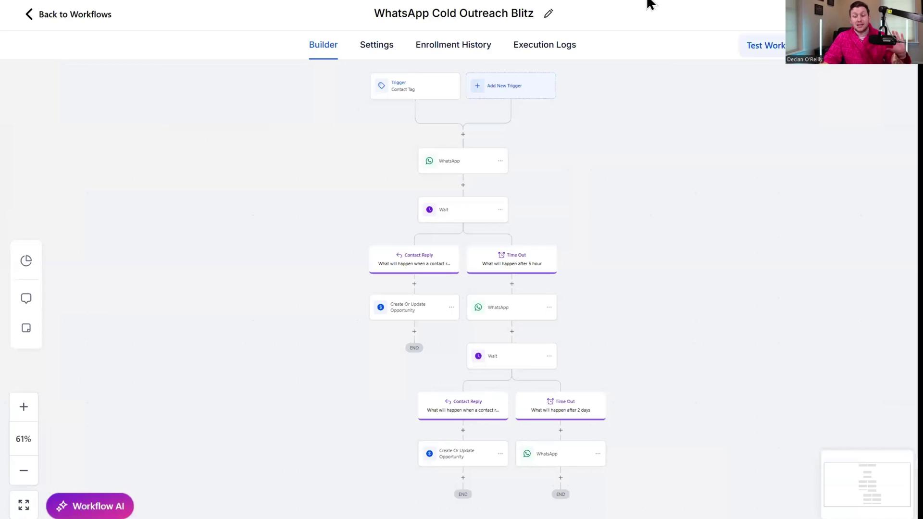